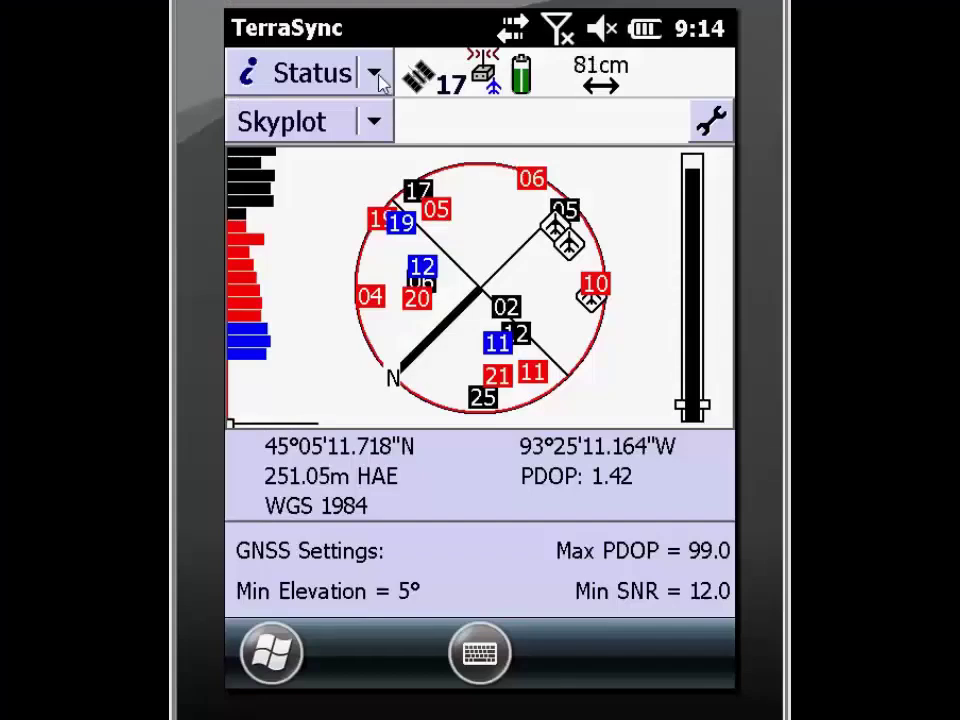
- Open the NAVIGATION data file from the Data section, accepting the 1.000 m antenna height
{"action": "left_click", "coordinate": [378, 78]}
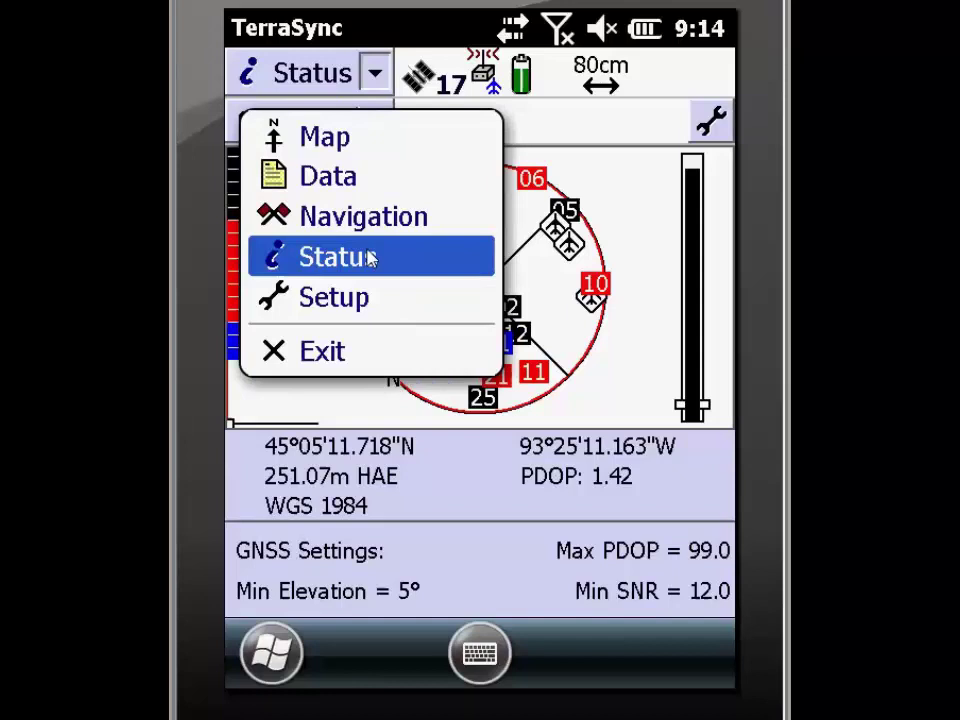
{"action": "left_click", "coordinate": [368, 190]}
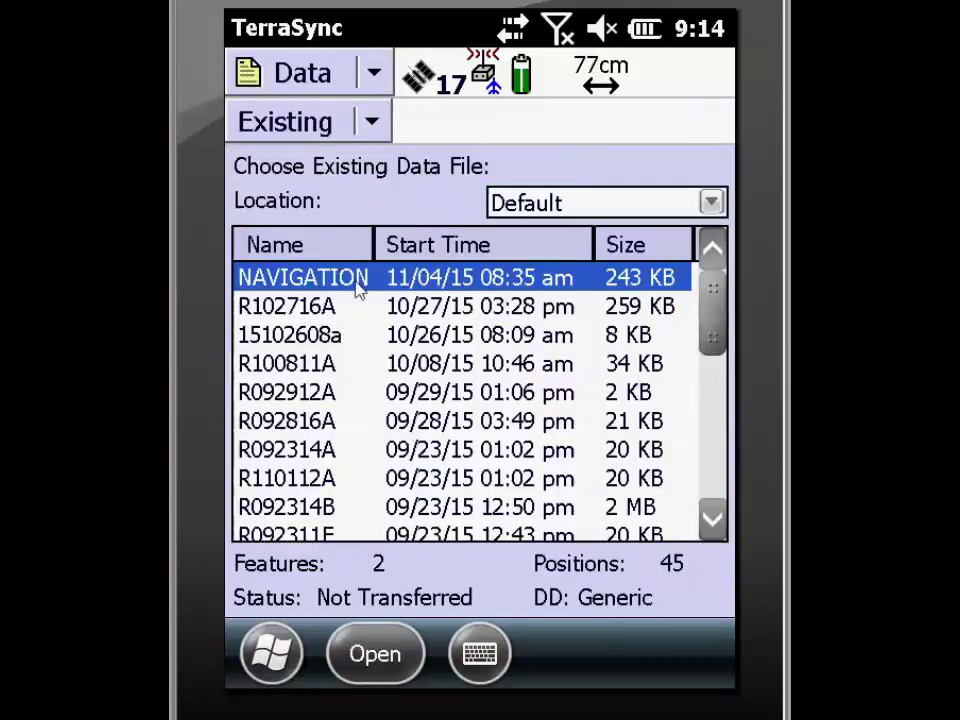
{"action": "left_click", "coordinate": [384, 653]}
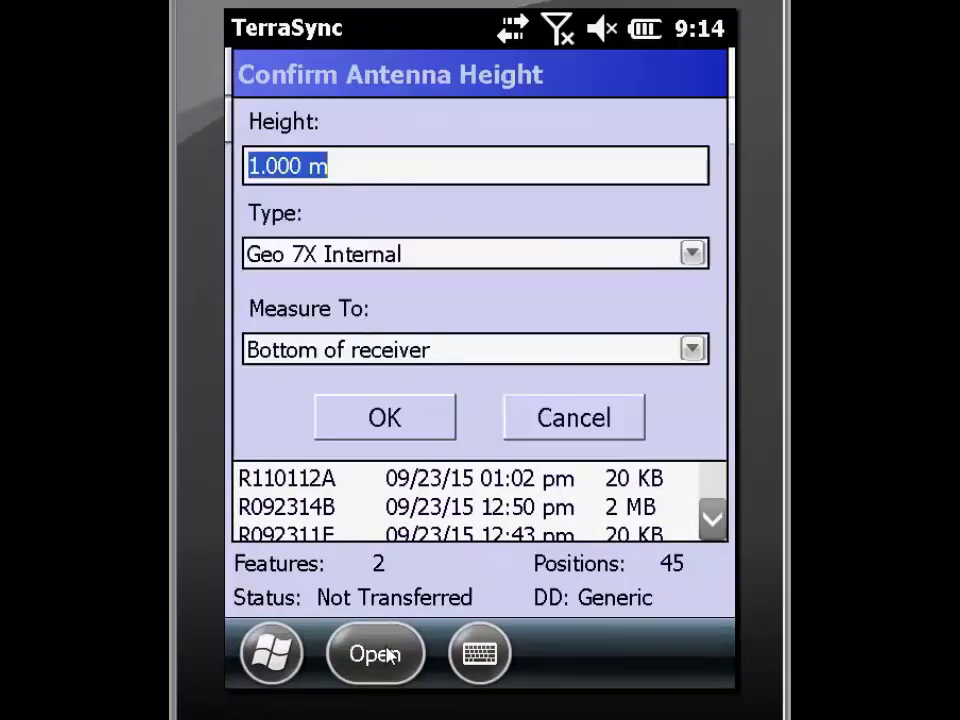
{"action": "left_click", "coordinate": [397, 423]}
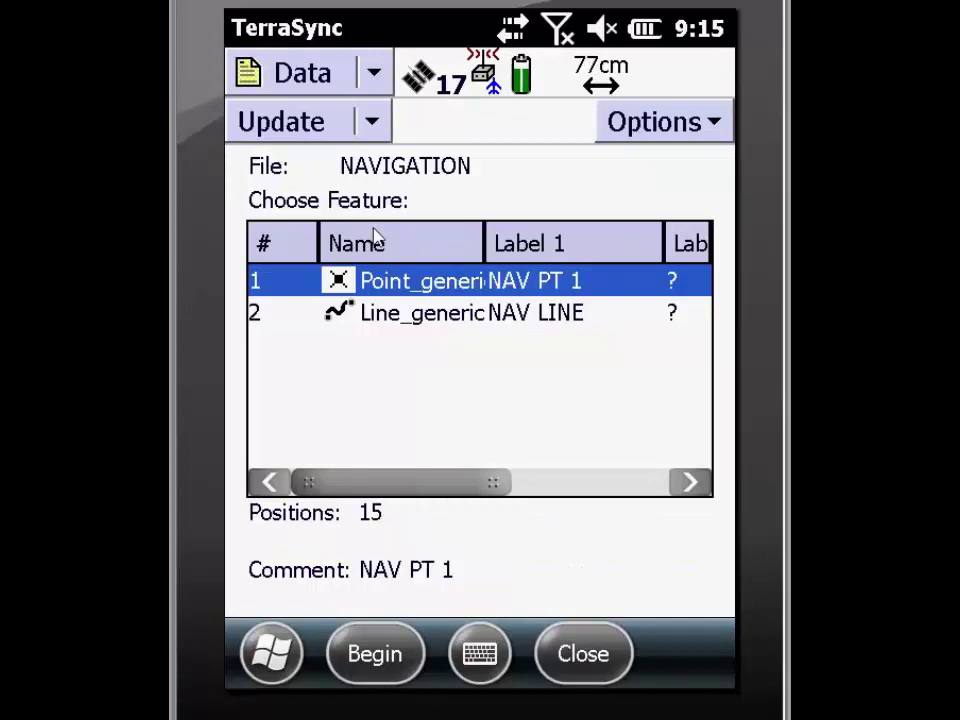
- On the map, select the point feature and make 1 Point_generic the navigation target
{"action": "left_click", "coordinate": [374, 72]}
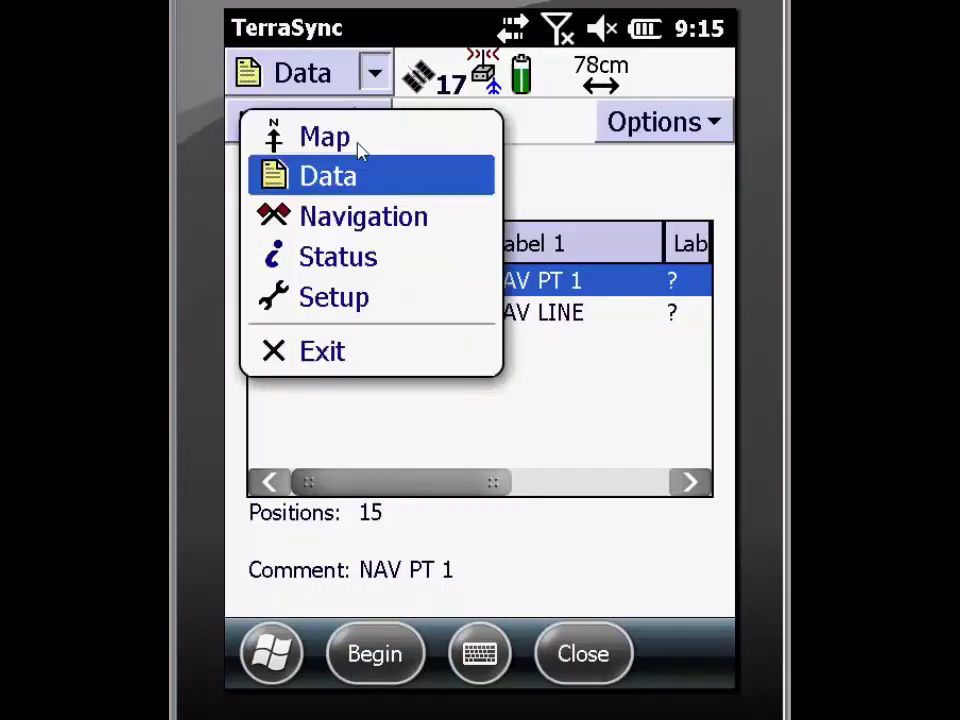
{"action": "left_click", "coordinate": [324, 138]}
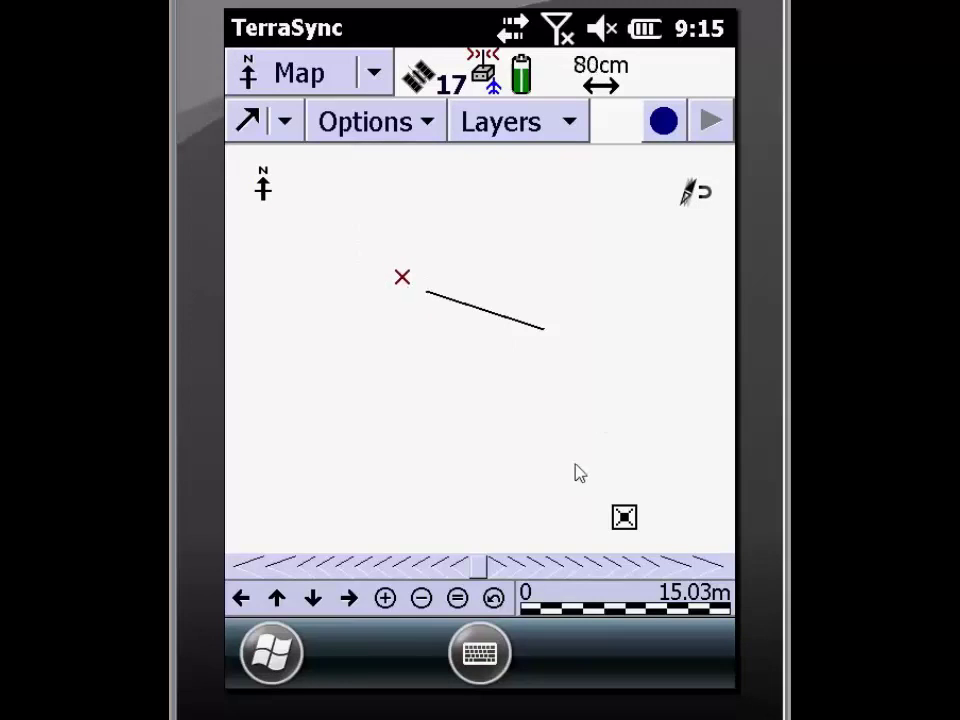
{"action": "left_click", "coordinate": [624, 517]}
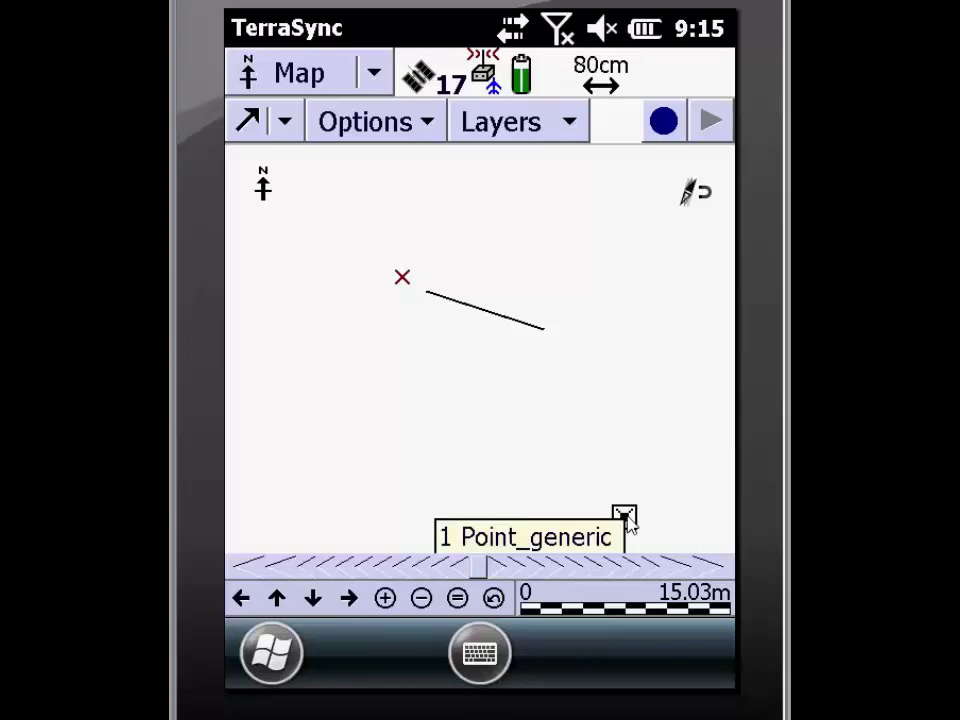
{"action": "left_click", "coordinate": [427, 124]}
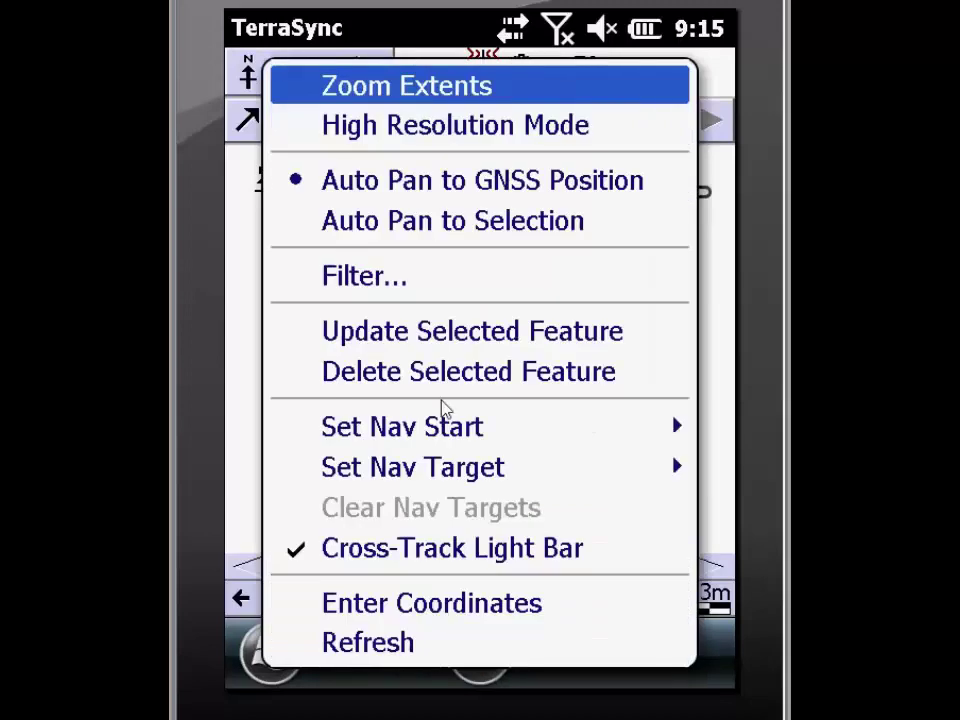
{"action": "left_click", "coordinate": [443, 480]}
{"action": "left_click", "coordinate": [443, 512]}
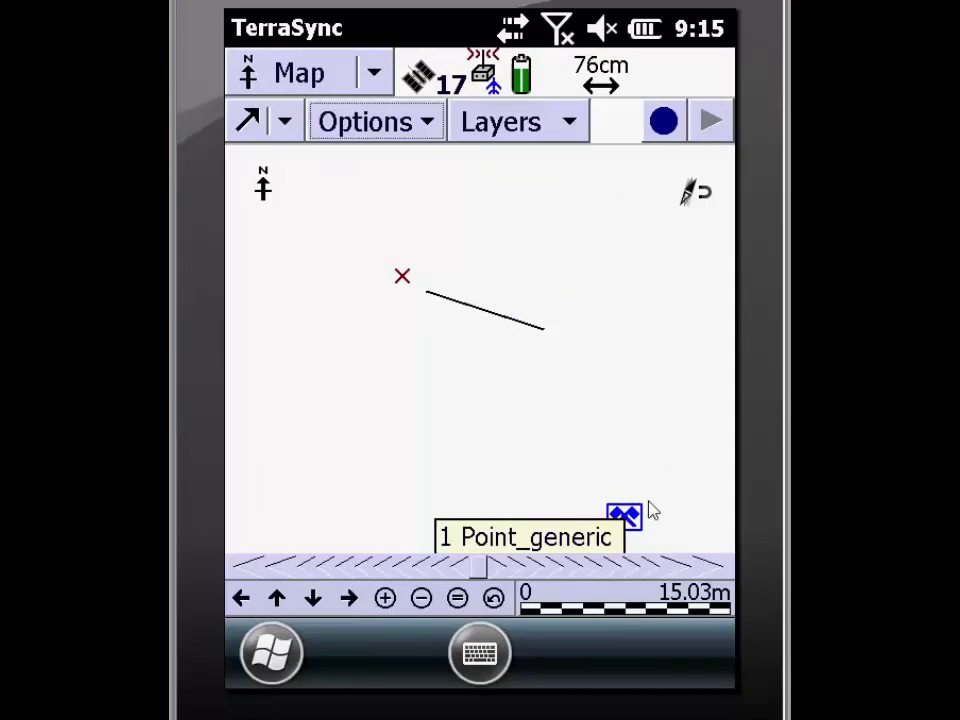
{"action": "left_click", "coordinate": [376, 74]}
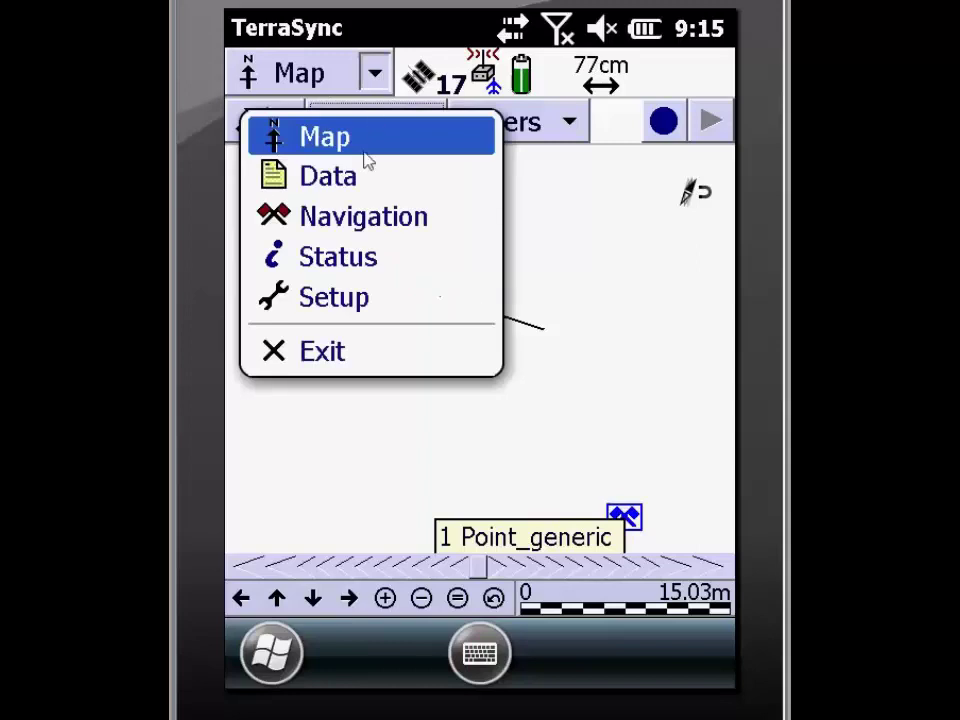
- Follow the Navigation screen toward 1 Point_generic until 0.78 m remain at bearing 156°
{"action": "left_click", "coordinate": [360, 223]}
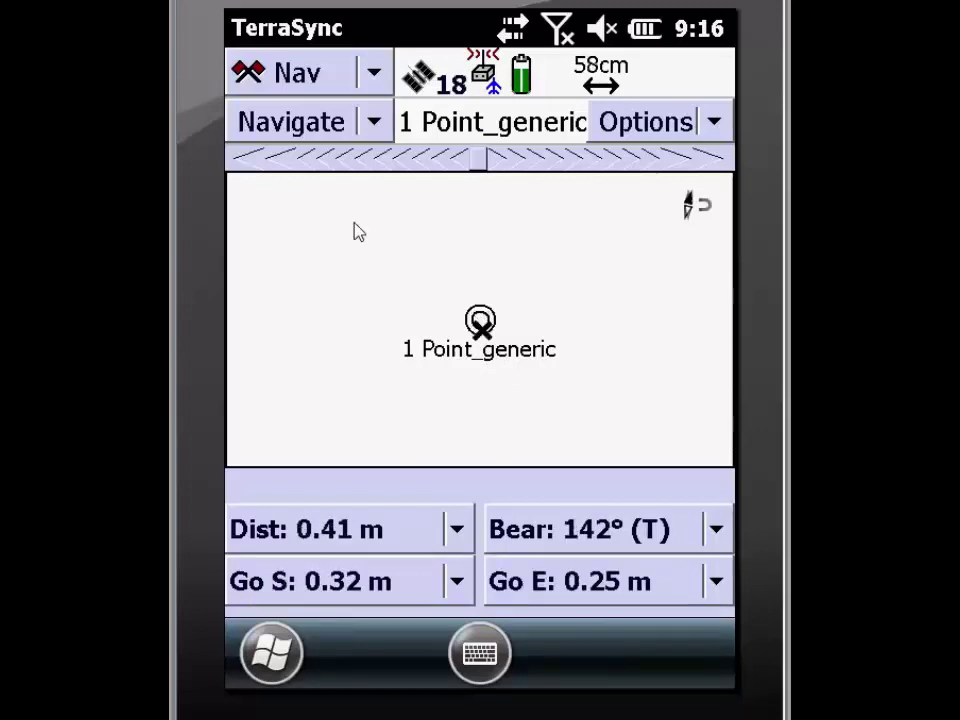
{"action": "left_click", "coordinate": [373, 75]}
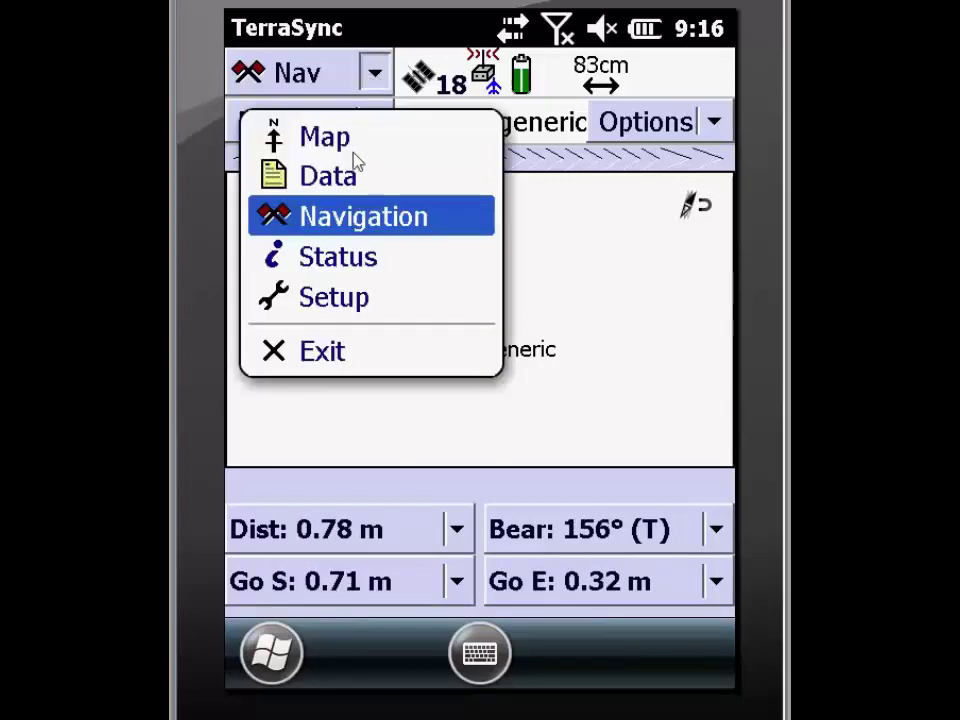
- Back on the map, clear old nav targets and make 1 Point_generic the nav start
{"action": "left_click", "coordinate": [361, 148]}
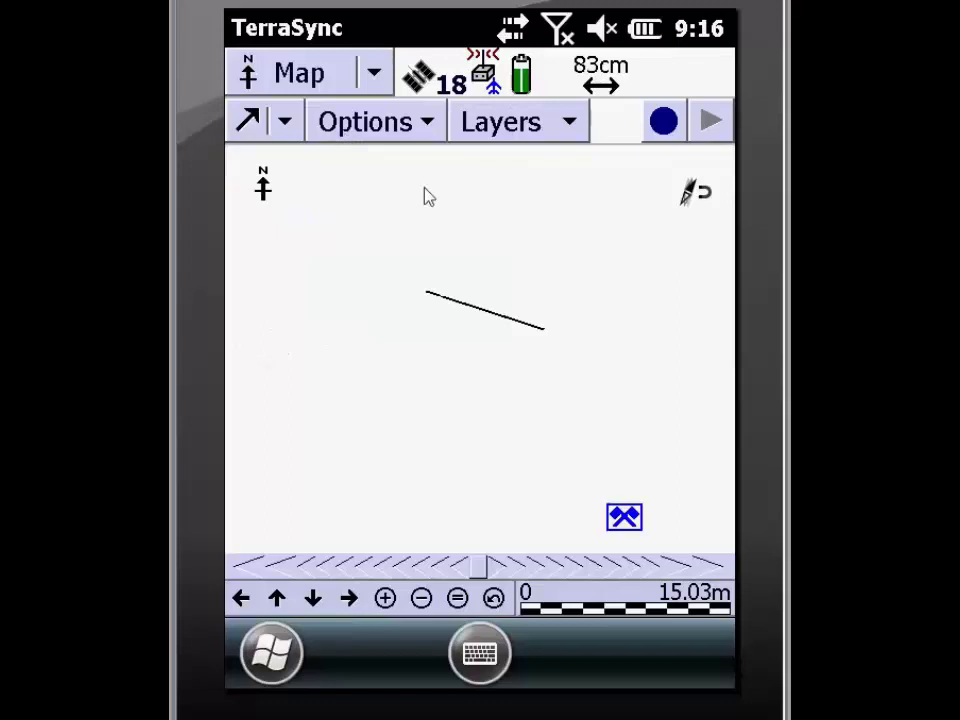
{"action": "left_click", "coordinate": [426, 132]}
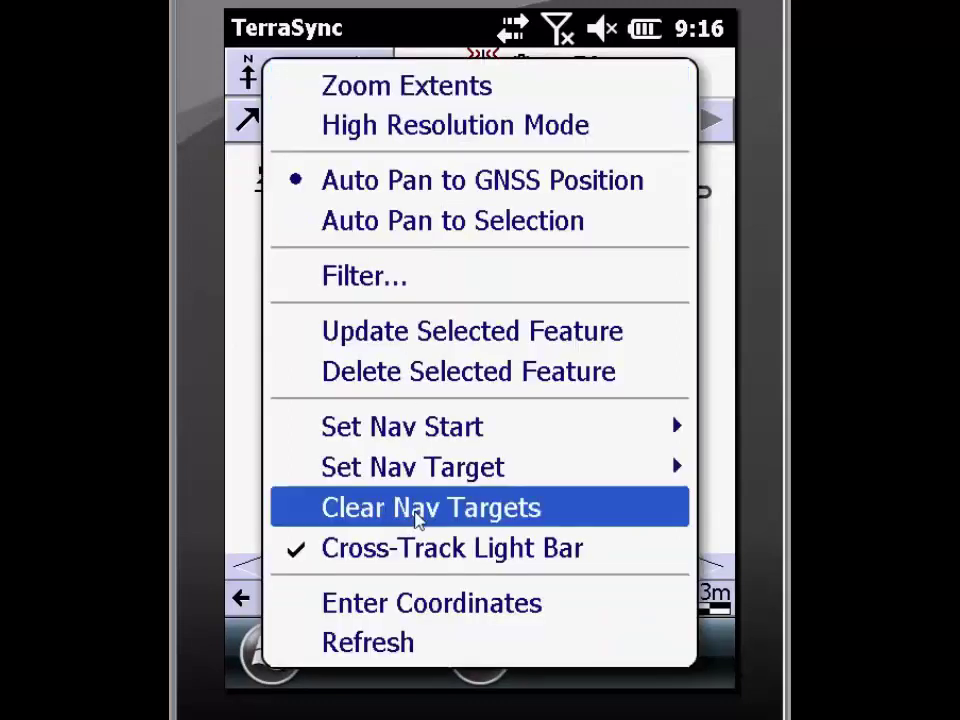
{"action": "left_click", "coordinate": [416, 514]}
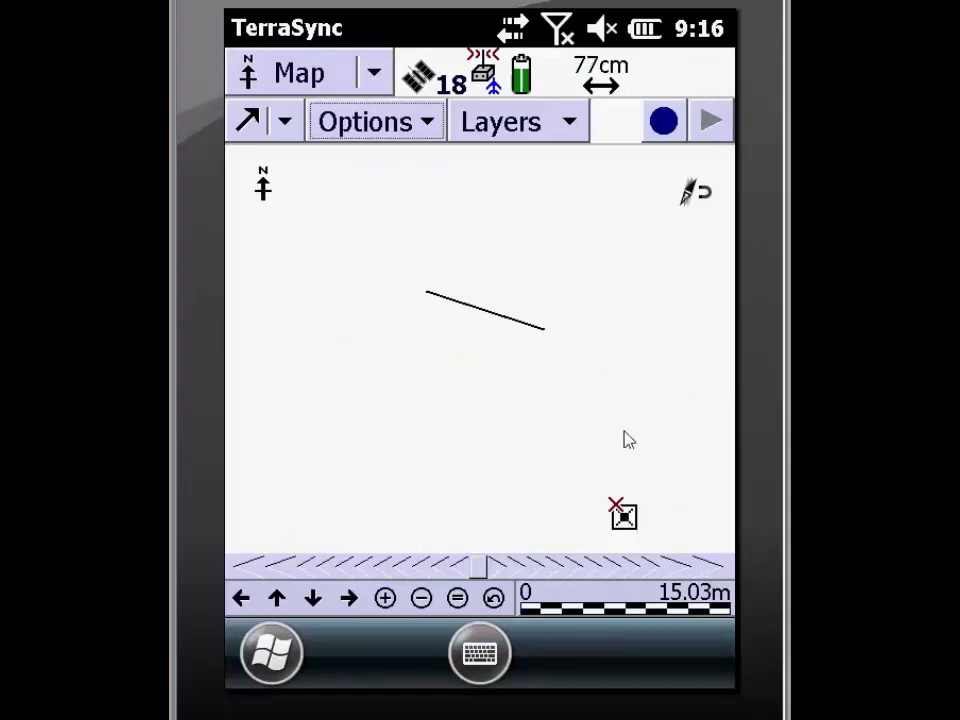
{"action": "left_click", "coordinate": [625, 518]}
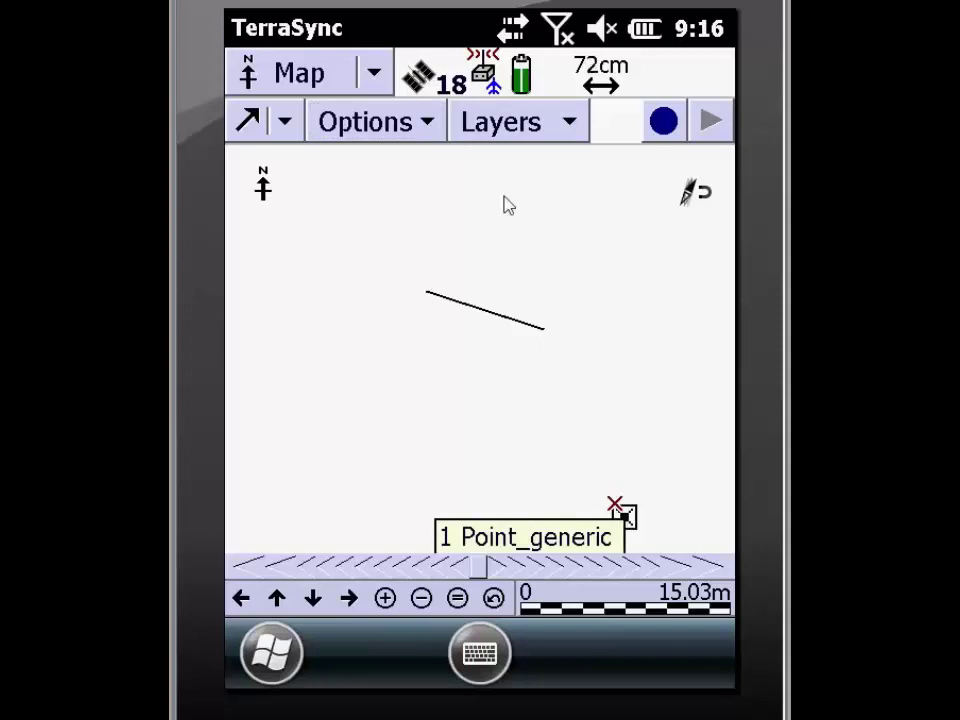
{"action": "left_click", "coordinate": [431, 124]}
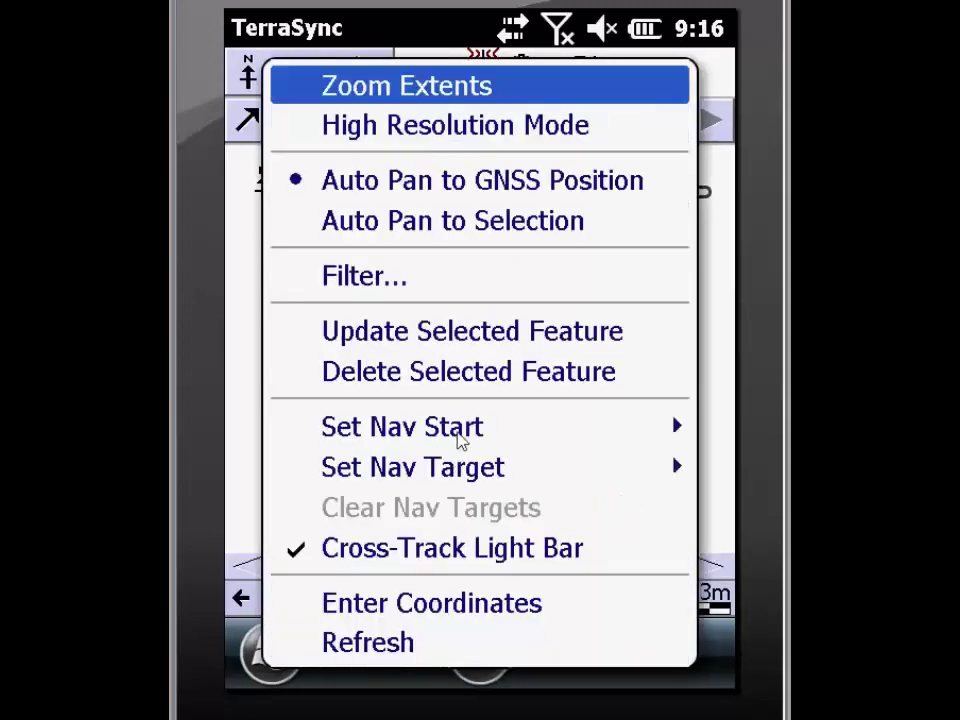
{"action": "left_click", "coordinate": [460, 441]}
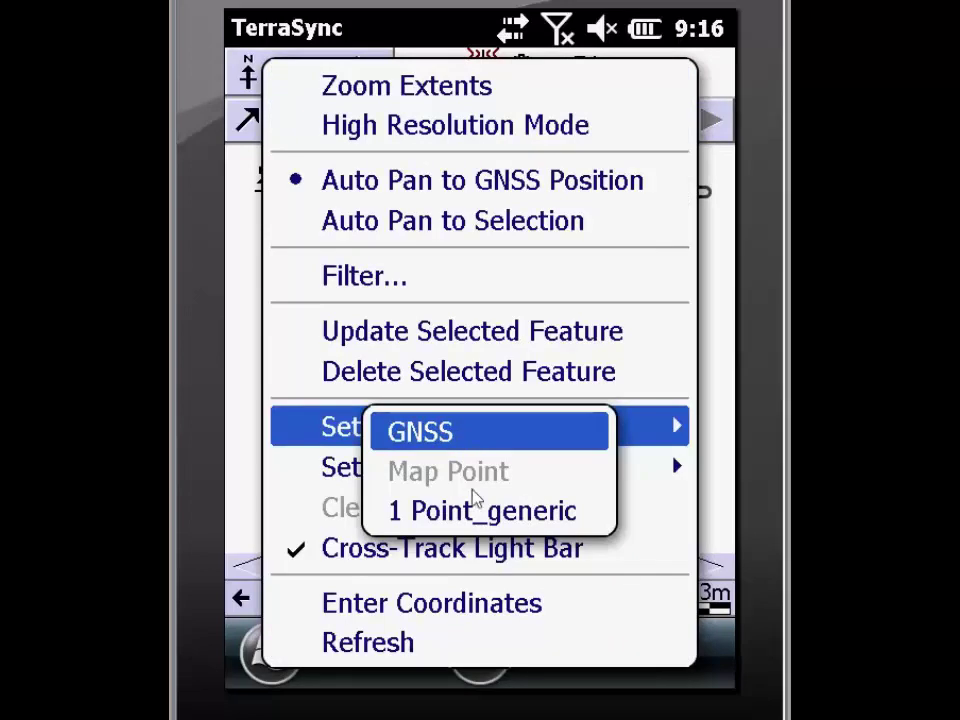
{"action": "left_click", "coordinate": [473, 514]}
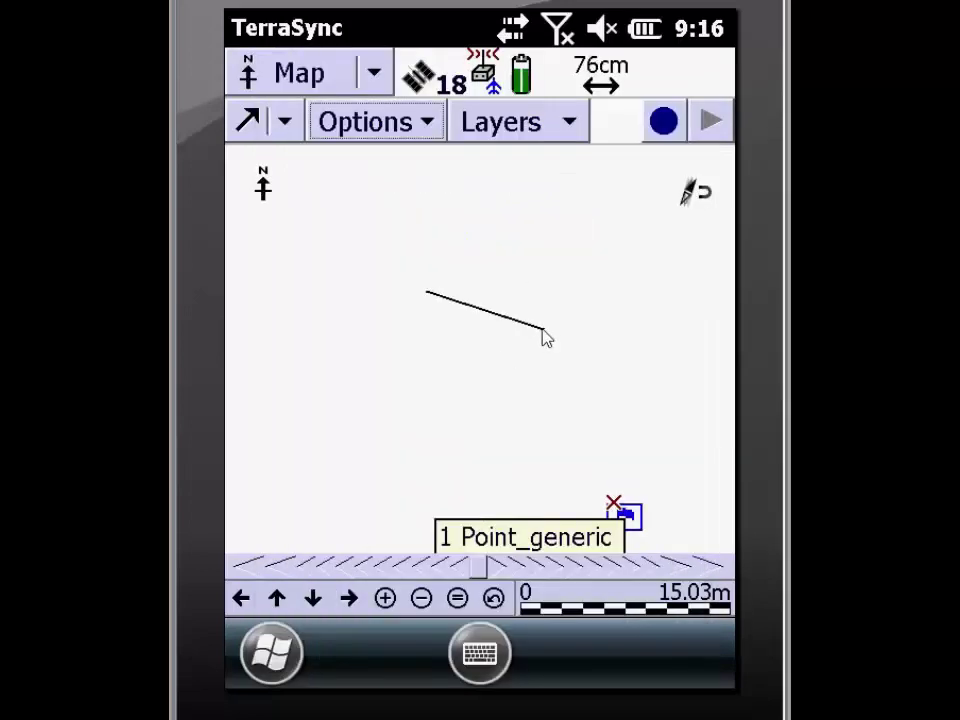
- Select the NAV LINE and make its vertex the navigation target
{"action": "left_click", "coordinate": [544, 333]}
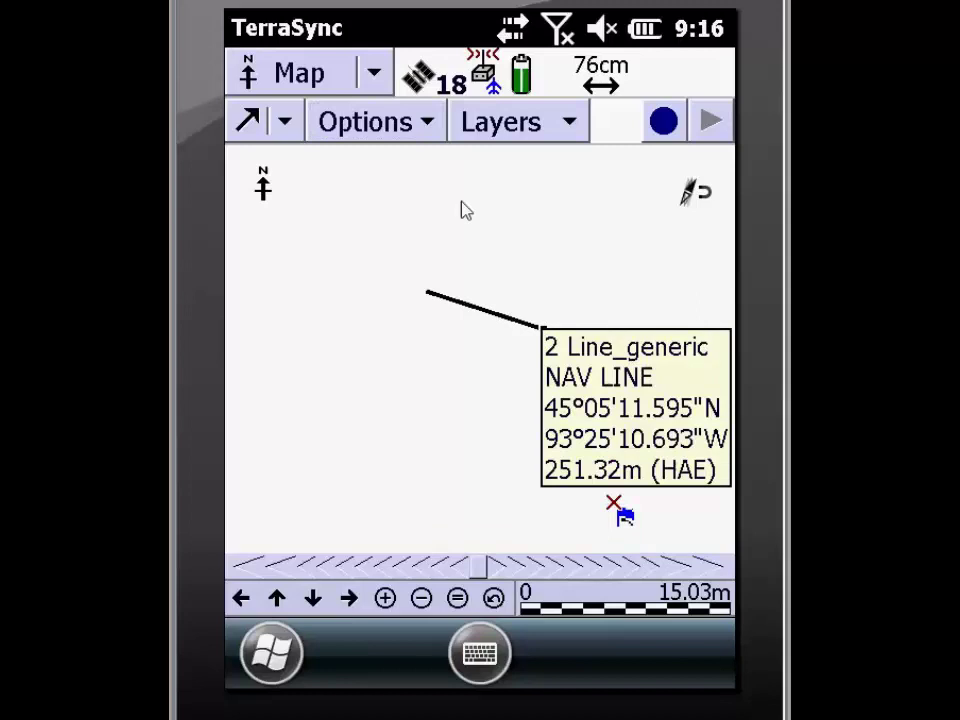
{"action": "left_click", "coordinate": [425, 140]}
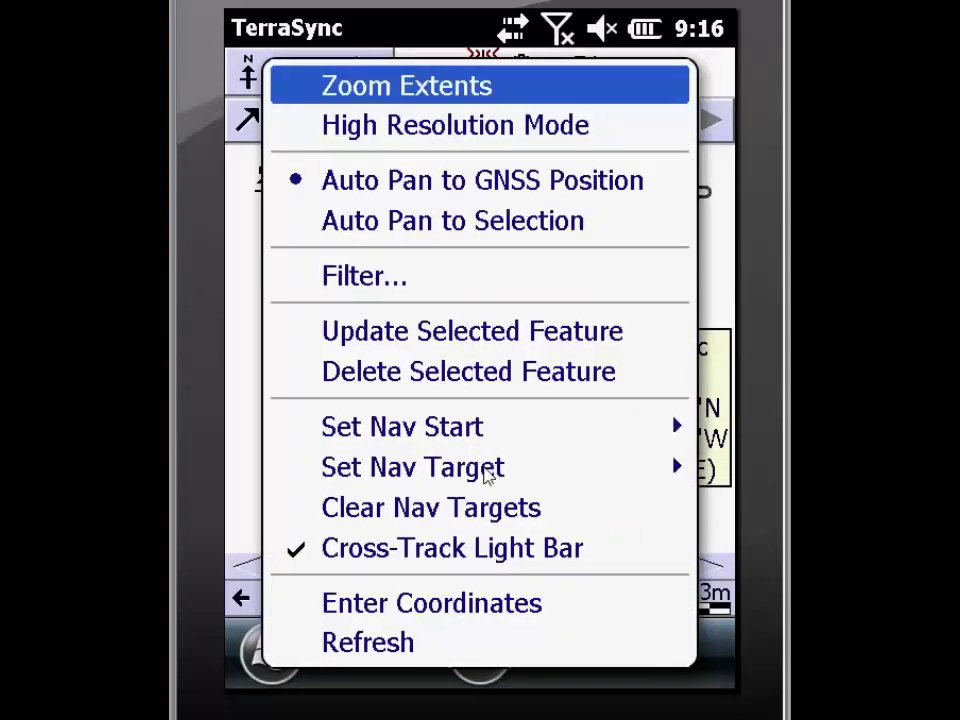
{"action": "left_click", "coordinate": [488, 471]}
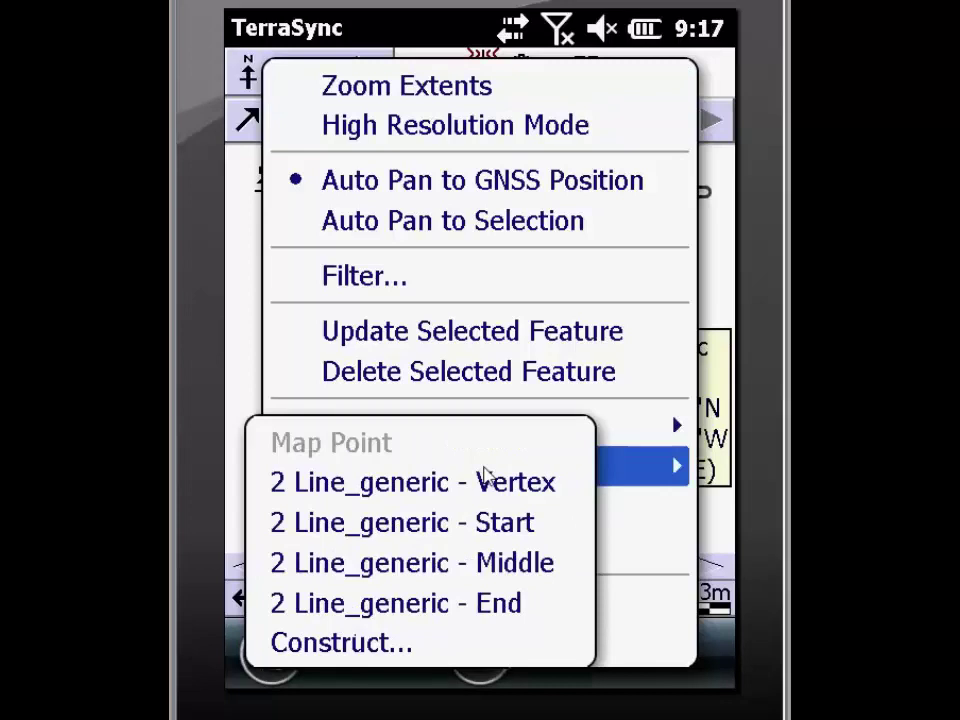
{"action": "left_click", "coordinate": [487, 484]}
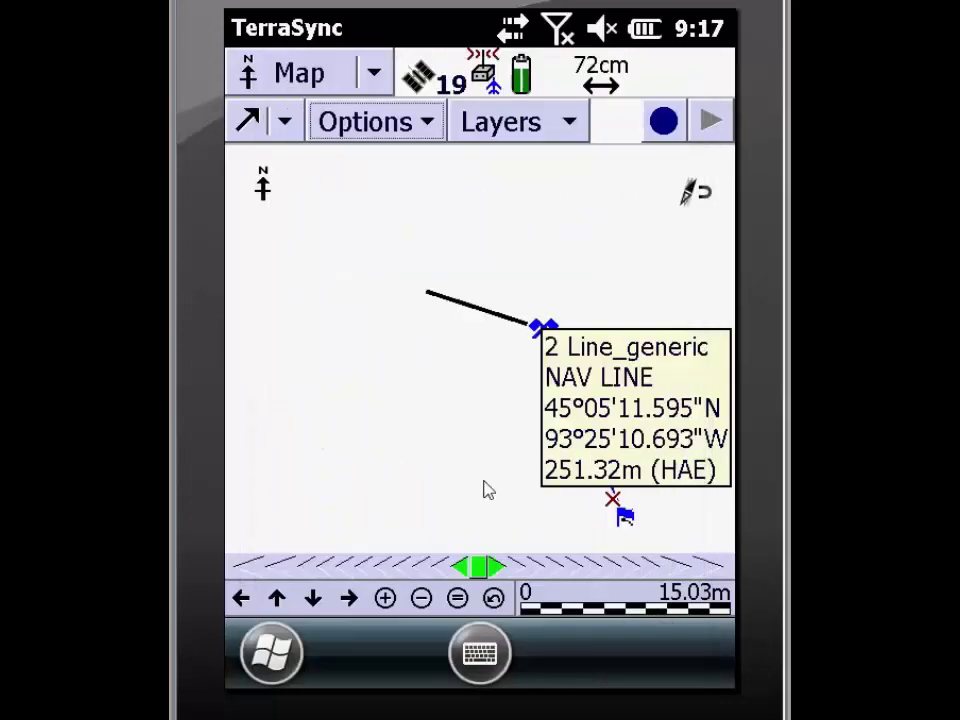
- Tap several map spots around the route to read their latitude and longitude
{"action": "left_click", "coordinate": [433, 433]}
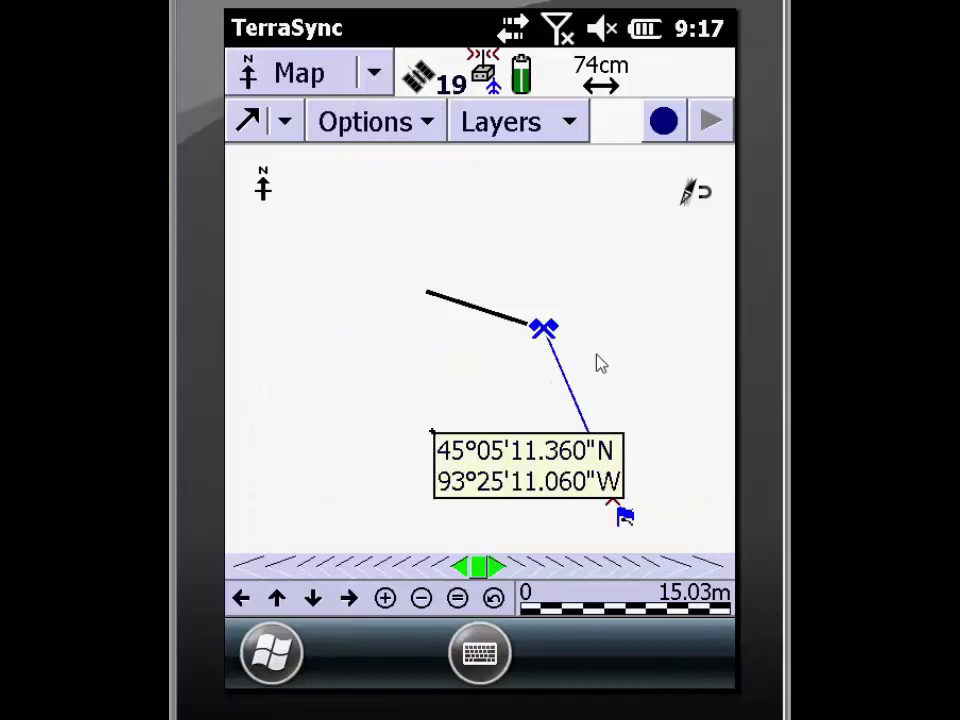
{"action": "left_click", "coordinate": [243, 485]}
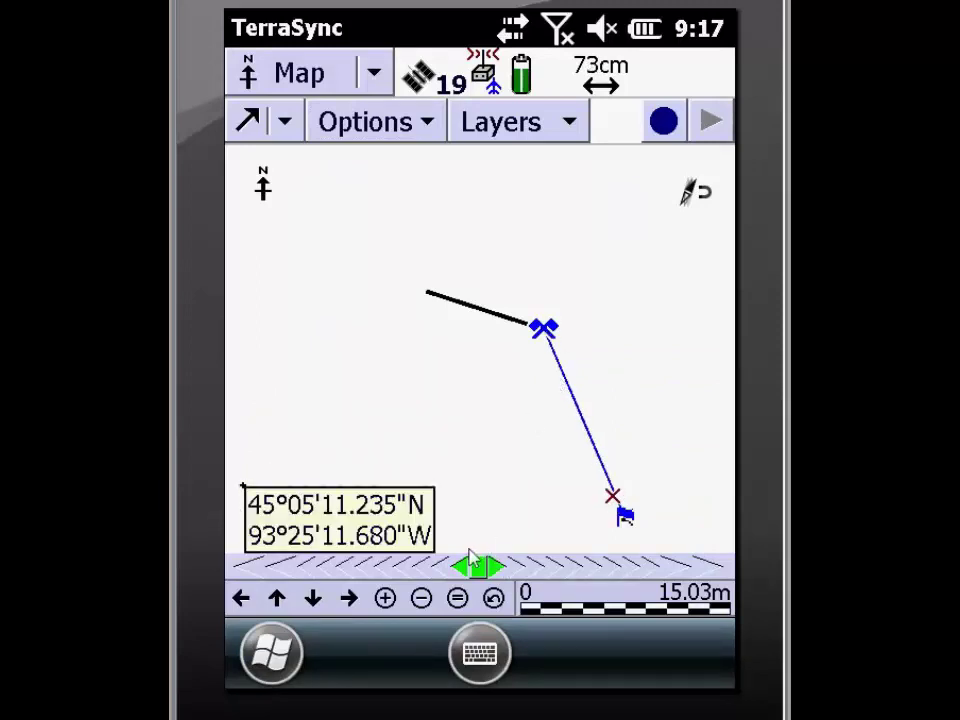
{"action": "left_click", "coordinate": [317, 307]}
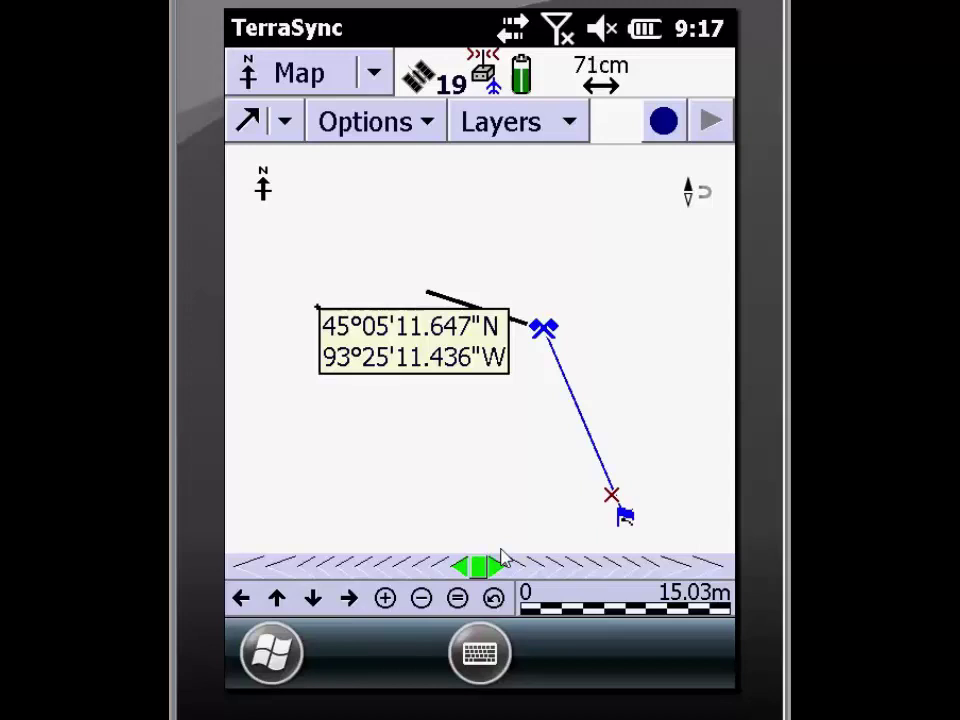
{"action": "left_click", "coordinate": [503, 560]}
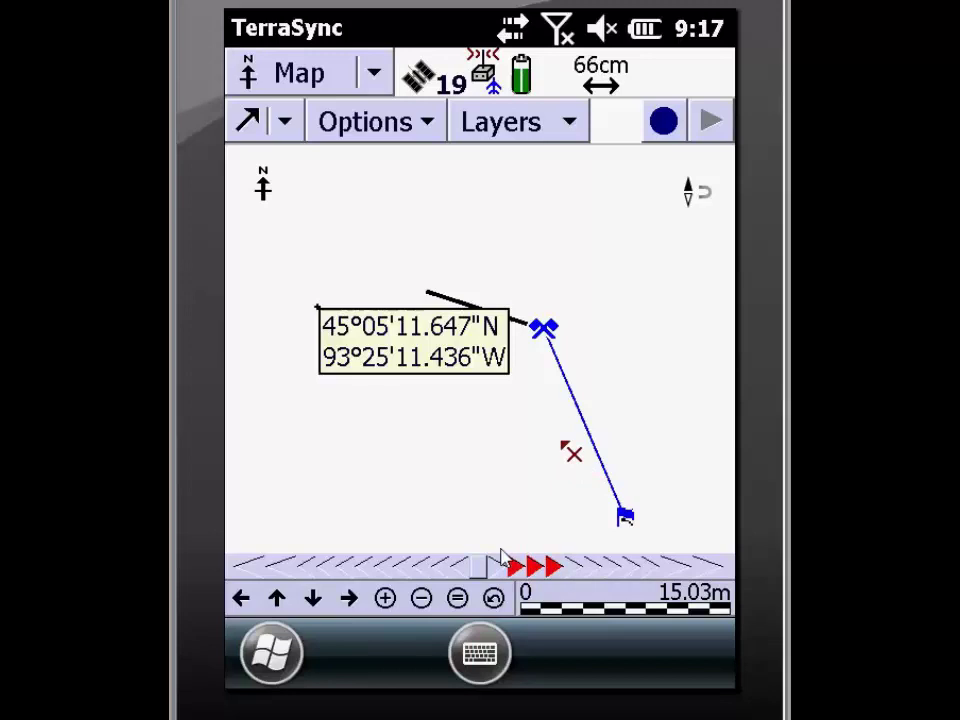
{"action": "left_click", "coordinate": [503, 560]}
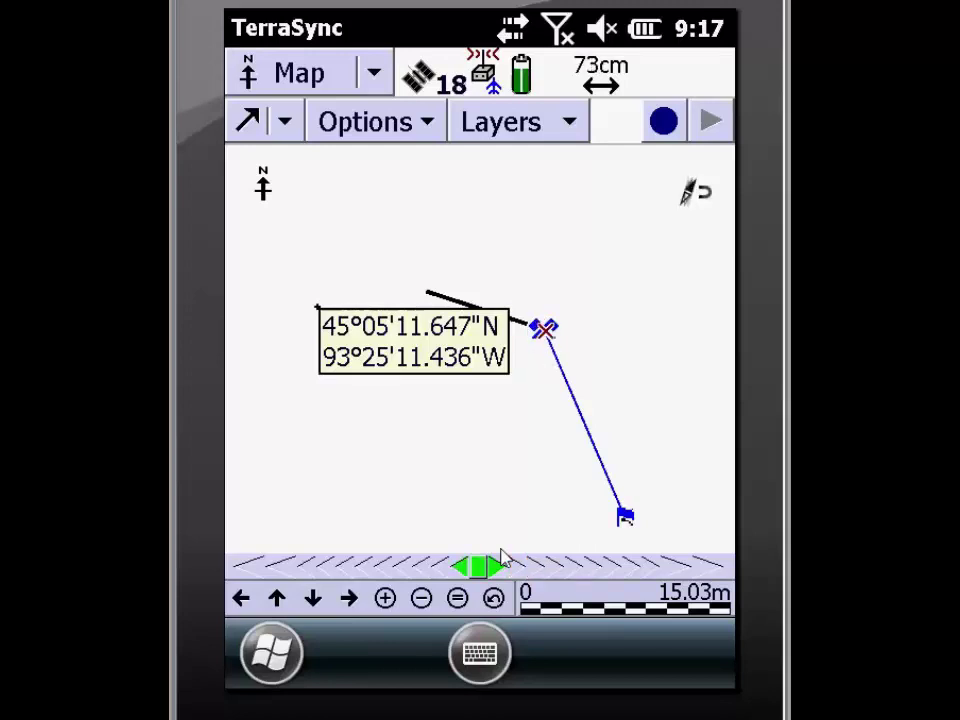
- Clear all navigation targets from the map's Options menu
{"action": "left_click", "coordinate": [428, 141]}
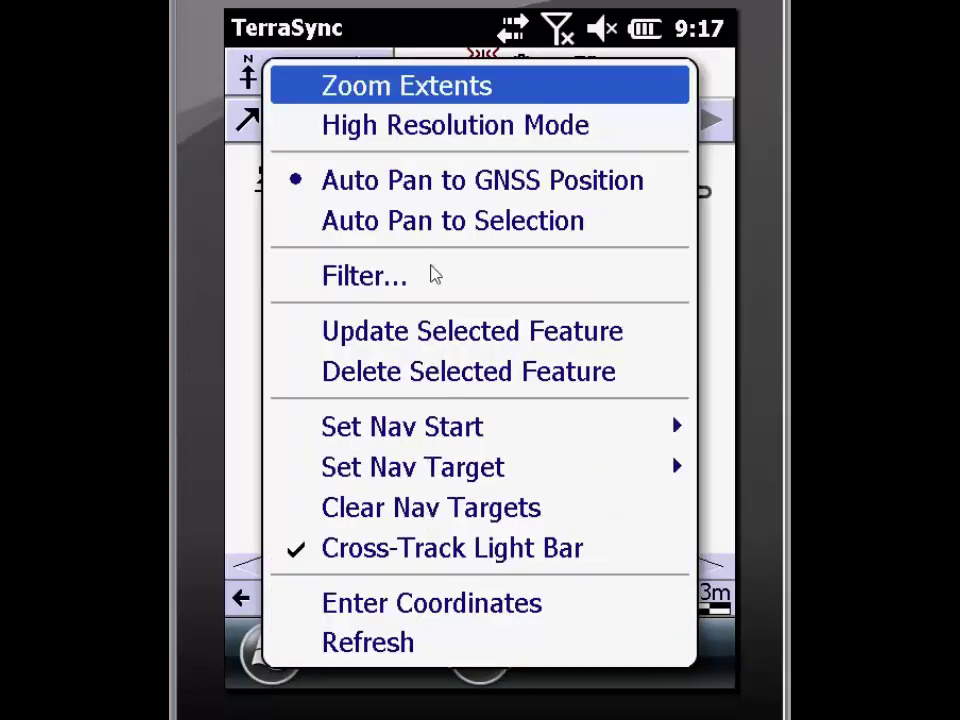
{"action": "left_click", "coordinate": [437, 511]}
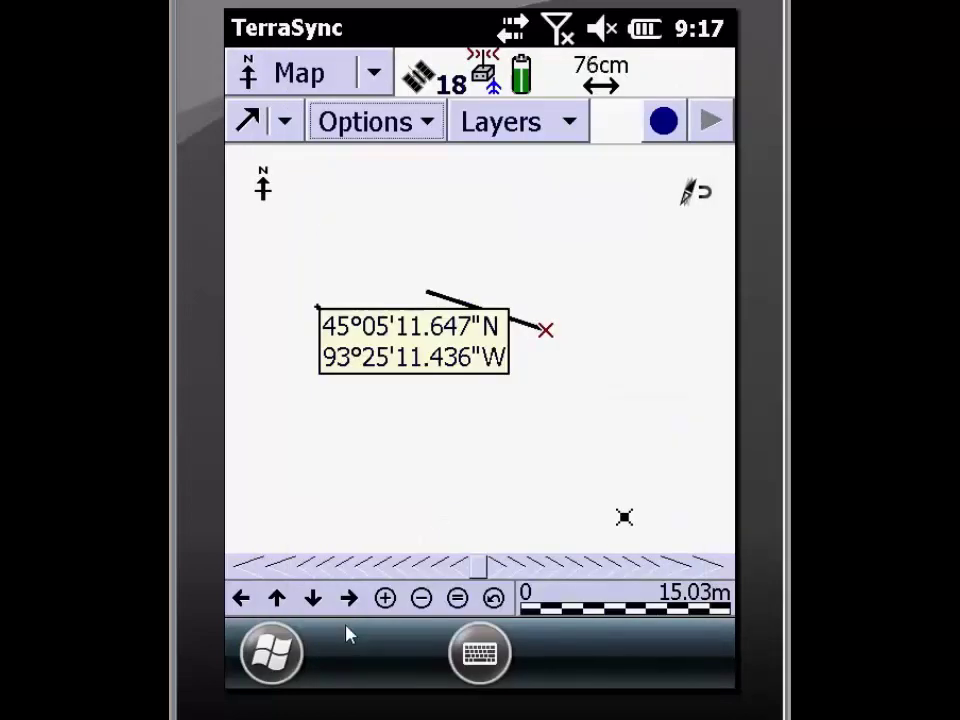
{"action": "right_click", "coordinate": [624, 517]}
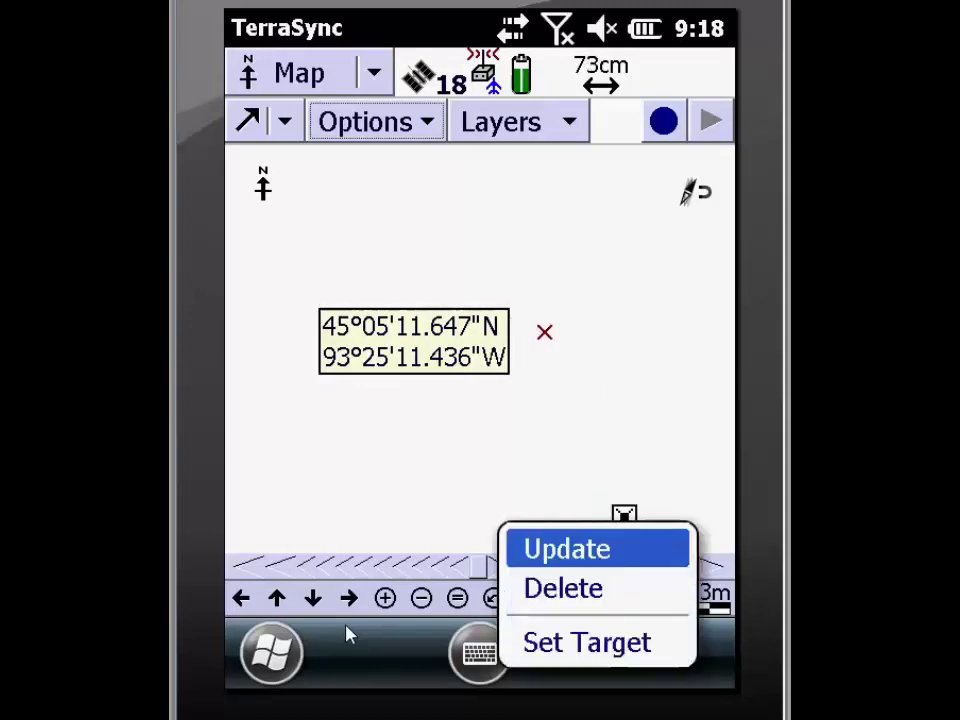
- Set nav targets in turn on the point, a map spot below the line, and the line's end vertex
{"action": "left_click", "coordinate": [587, 642]}
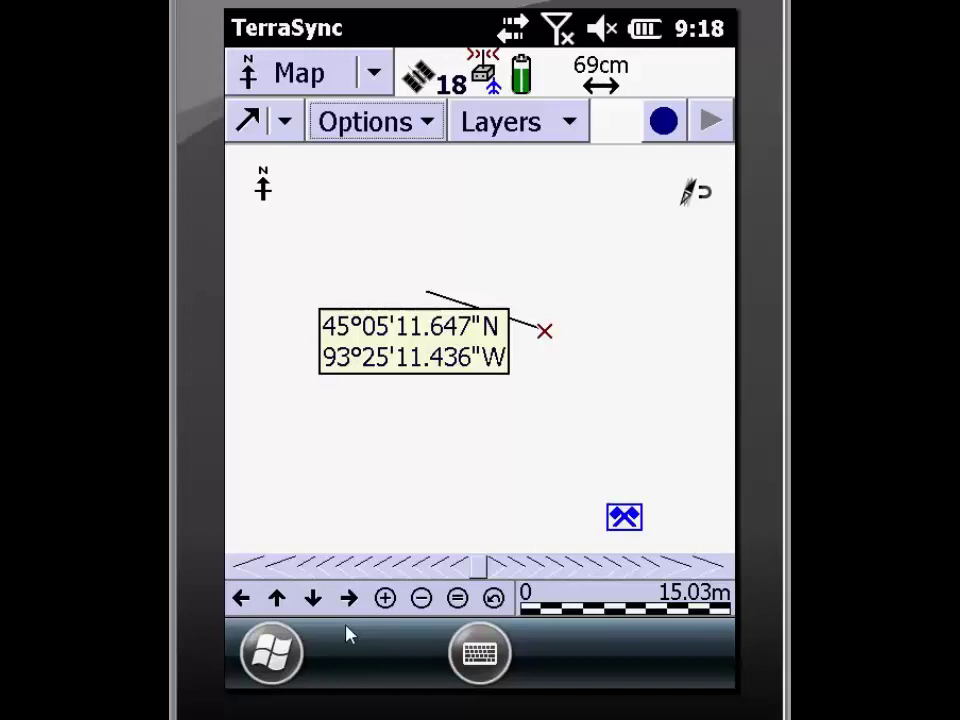
{"action": "left_click", "coordinate": [401, 450]}
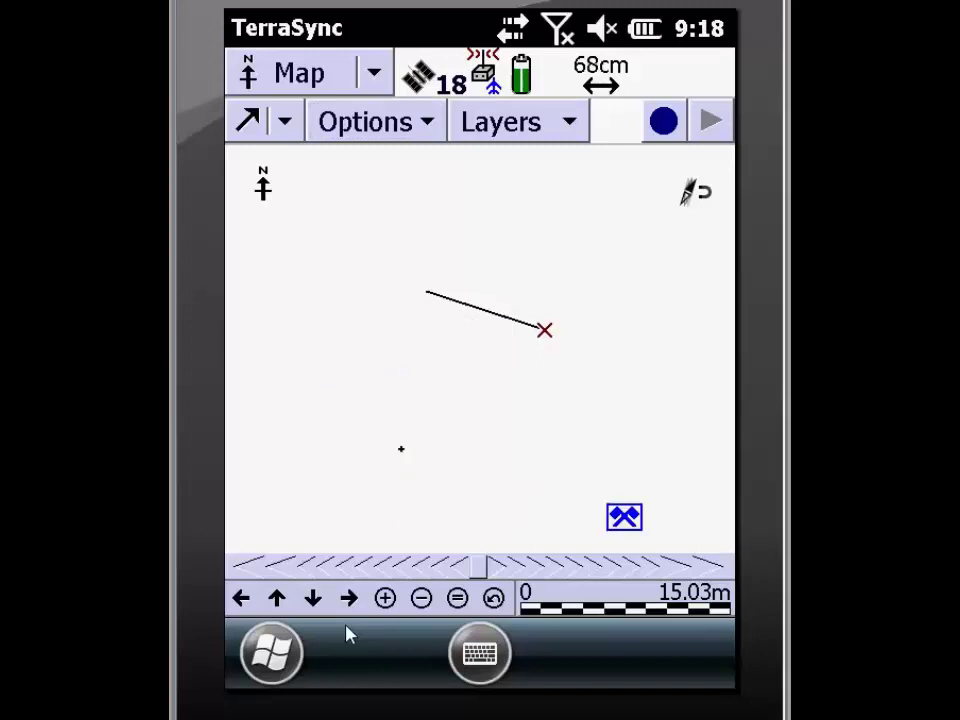
{"action": "right_click", "coordinate": [401, 450]}
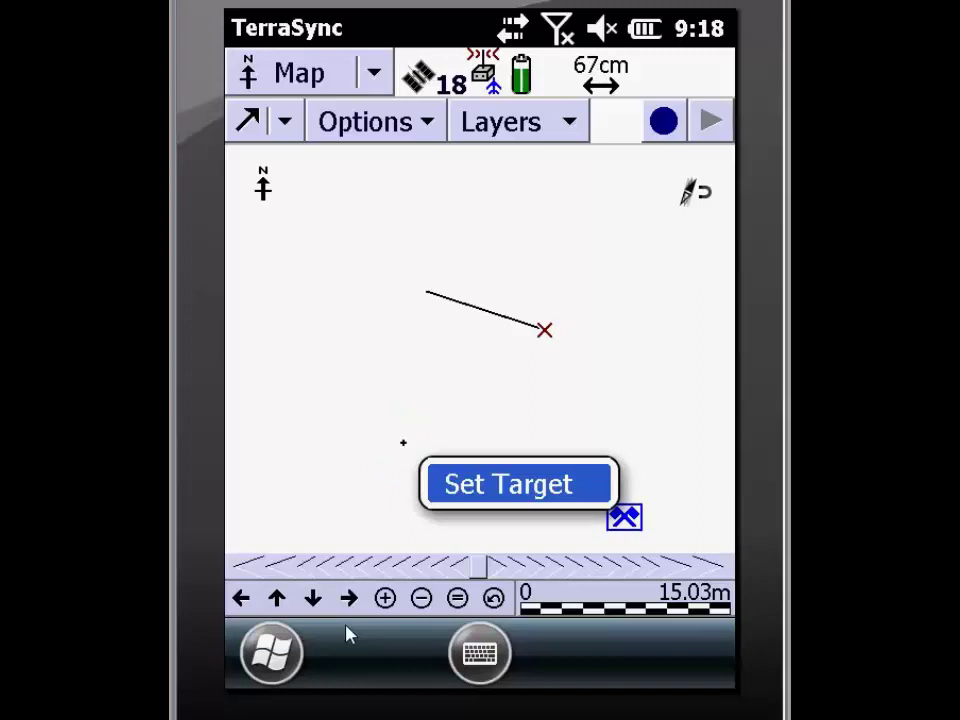
{"action": "left_click", "coordinate": [508, 482]}
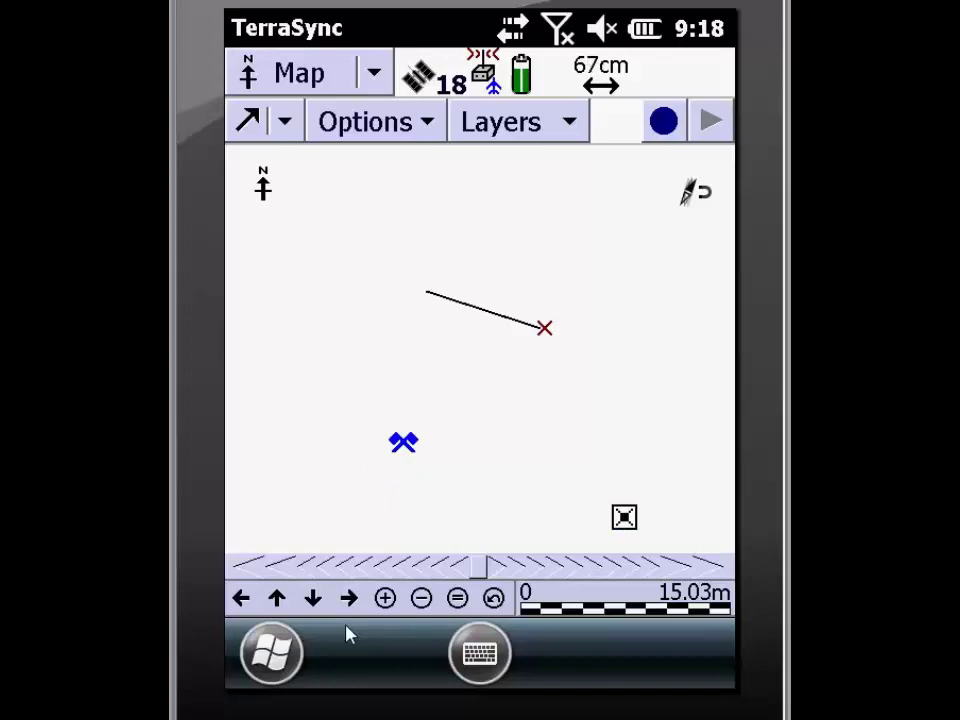
{"action": "left_click", "coordinate": [545, 325]}
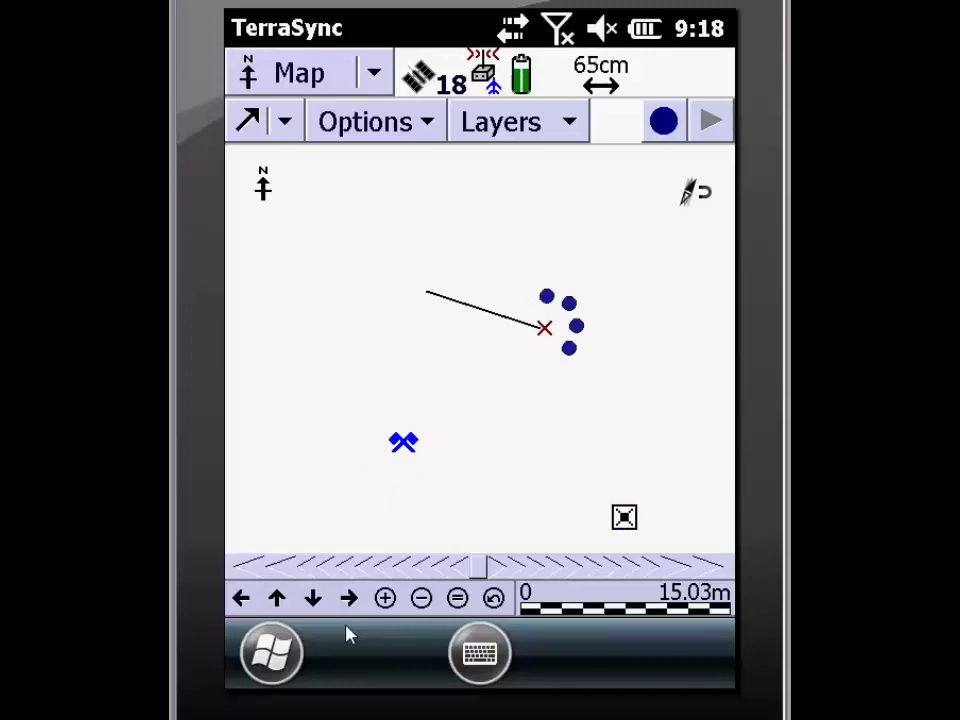
{"action": "key", "text": "Down"}
{"action": "key", "text": "Down"}
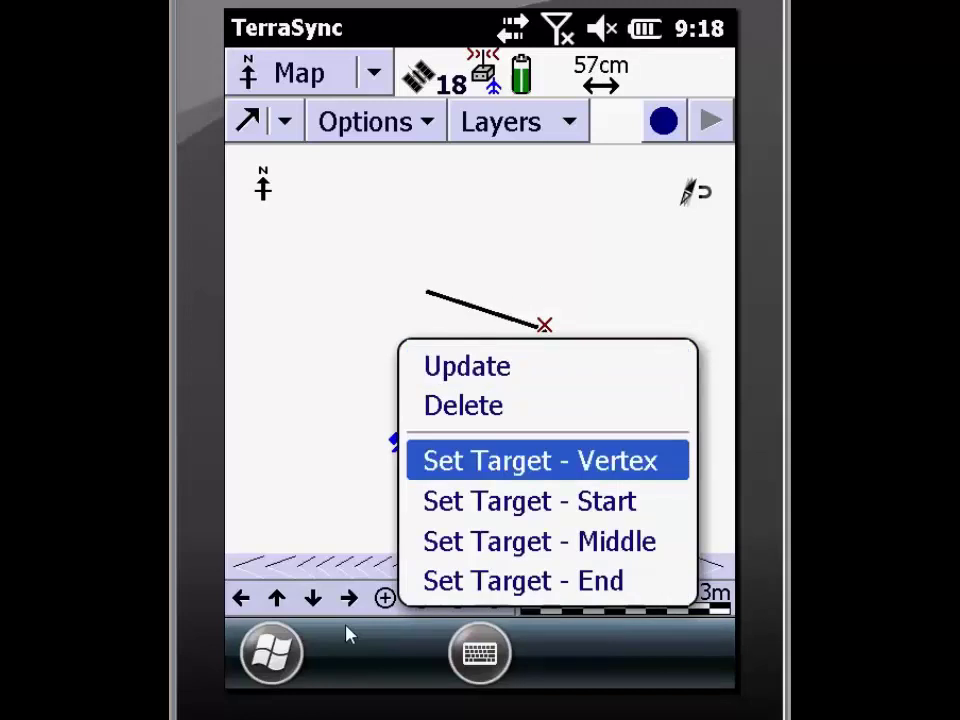
{"action": "key", "text": "Return"}
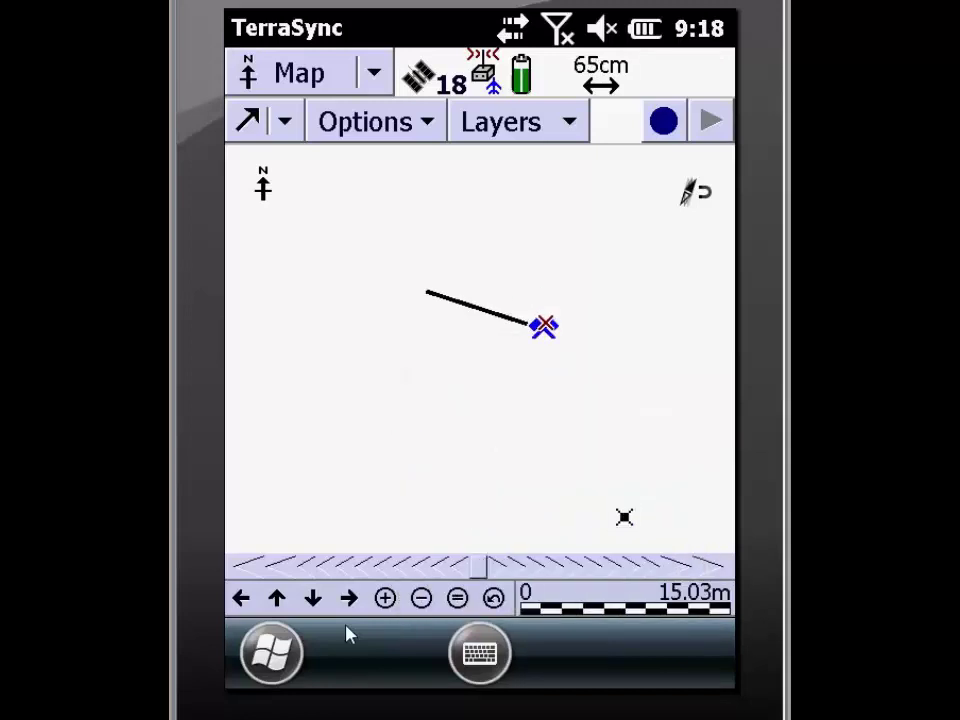
- Clear all nav targets from the map options list
{"action": "key", "text": "Menu"}
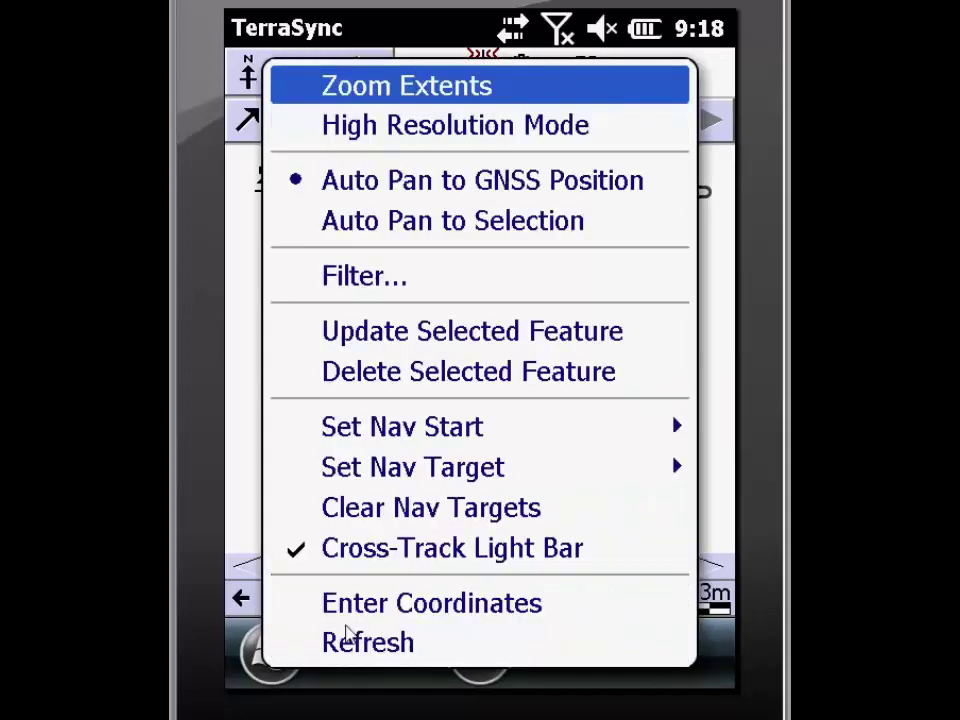
{"action": "key", "text": "Up"}
{"action": "key", "text": "Up"}
{"action": "key", "text": "Up"}
{"action": "key", "text": "Up"}
{"action": "key", "text": "Return"}
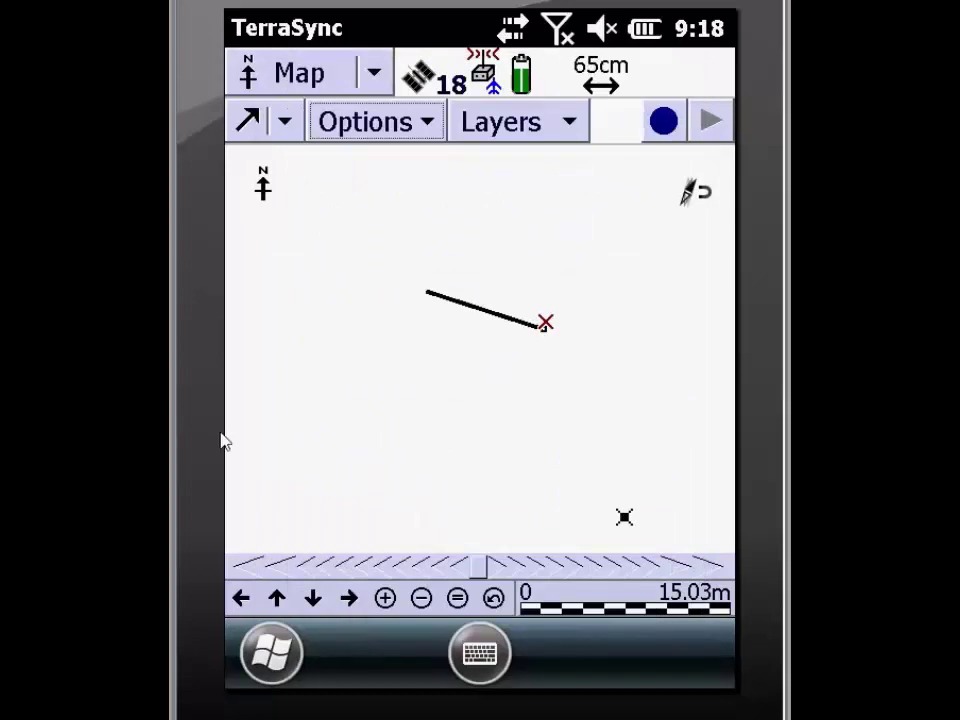
{"action": "left_click", "coordinate": [374, 74]}
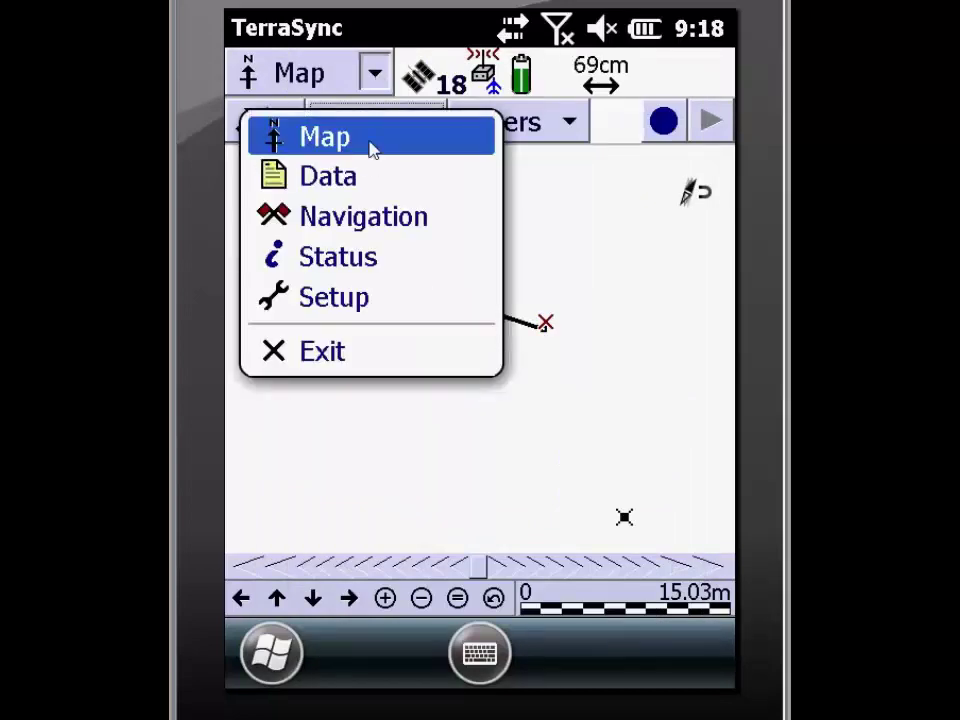
- In the Data list, make Point_generic (NAV PT 1) the nav target
{"action": "left_click", "coordinate": [366, 182]}
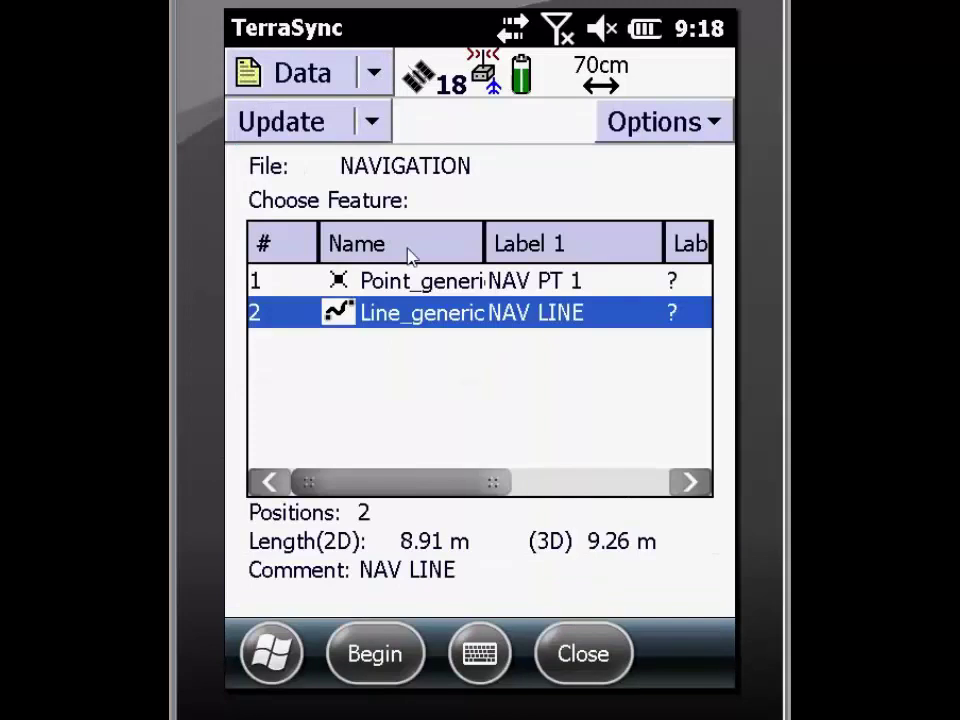
{"action": "left_click", "coordinate": [413, 286]}
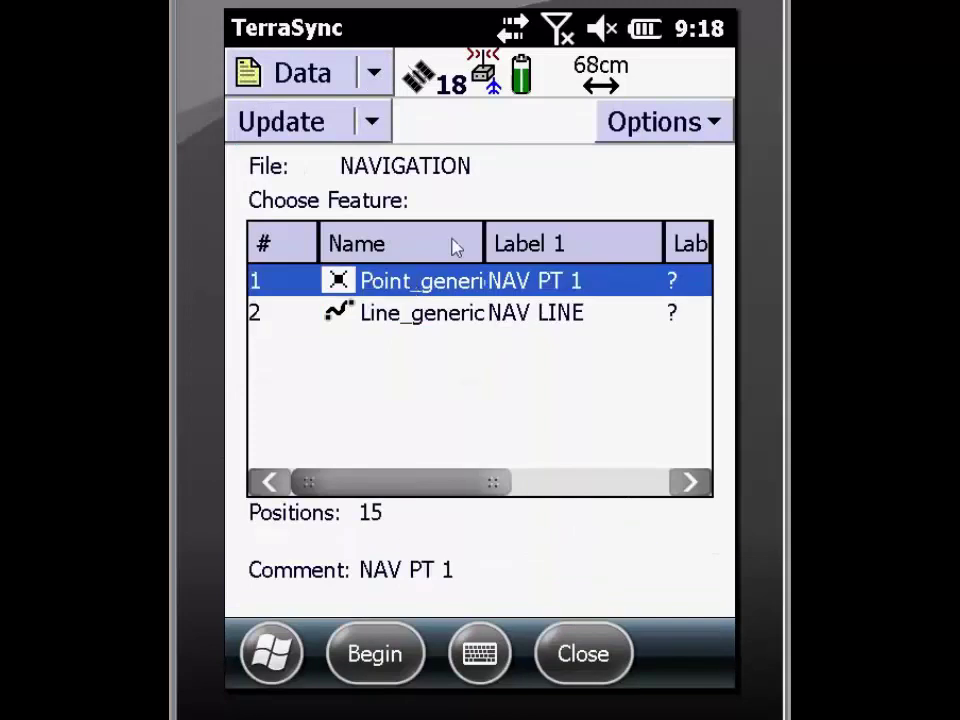
{"action": "left_click", "coordinate": [665, 124]}
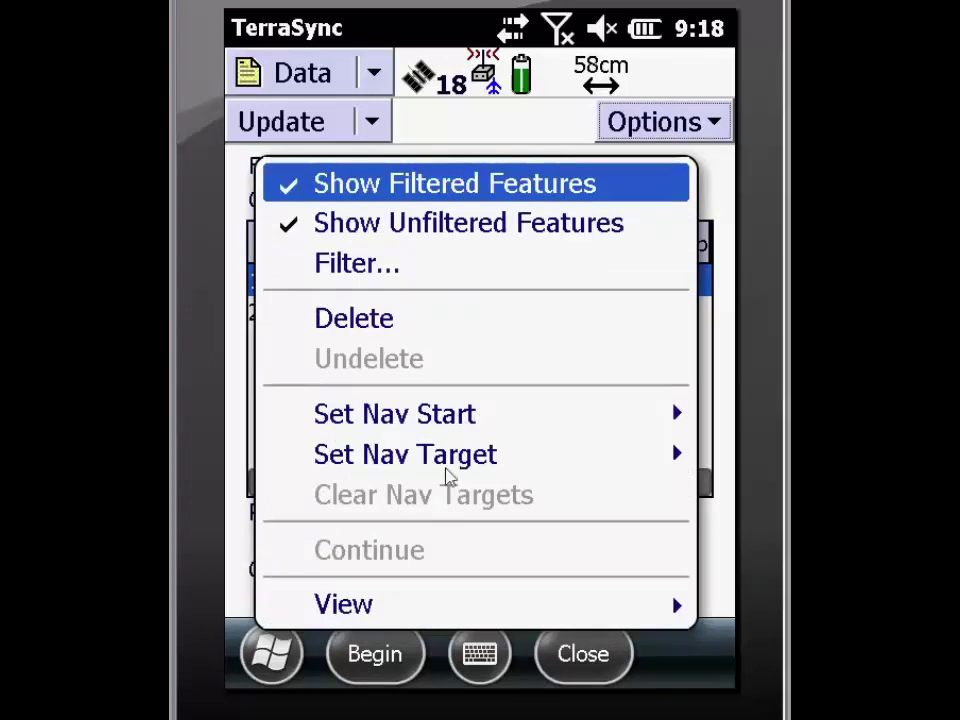
{"action": "left_click", "coordinate": [476, 467]}
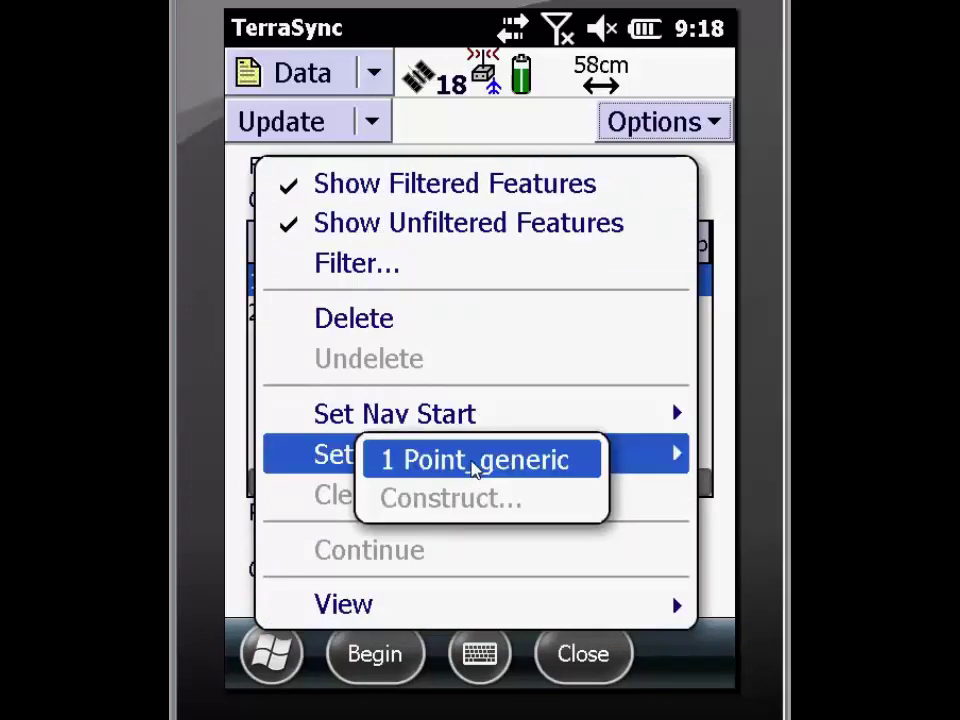
{"action": "left_click", "coordinate": [476, 468]}
- Make the start of Line_generic (NAV LINE) the nav start
{"action": "left_click", "coordinate": [486, 322]}
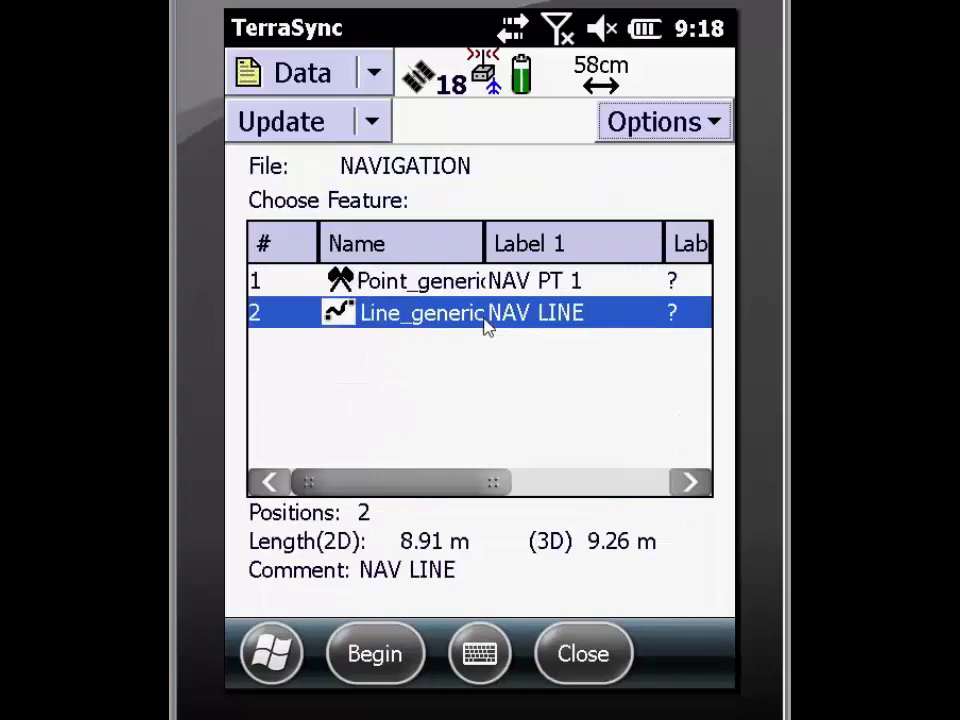
{"action": "left_click", "coordinate": [639, 131]}
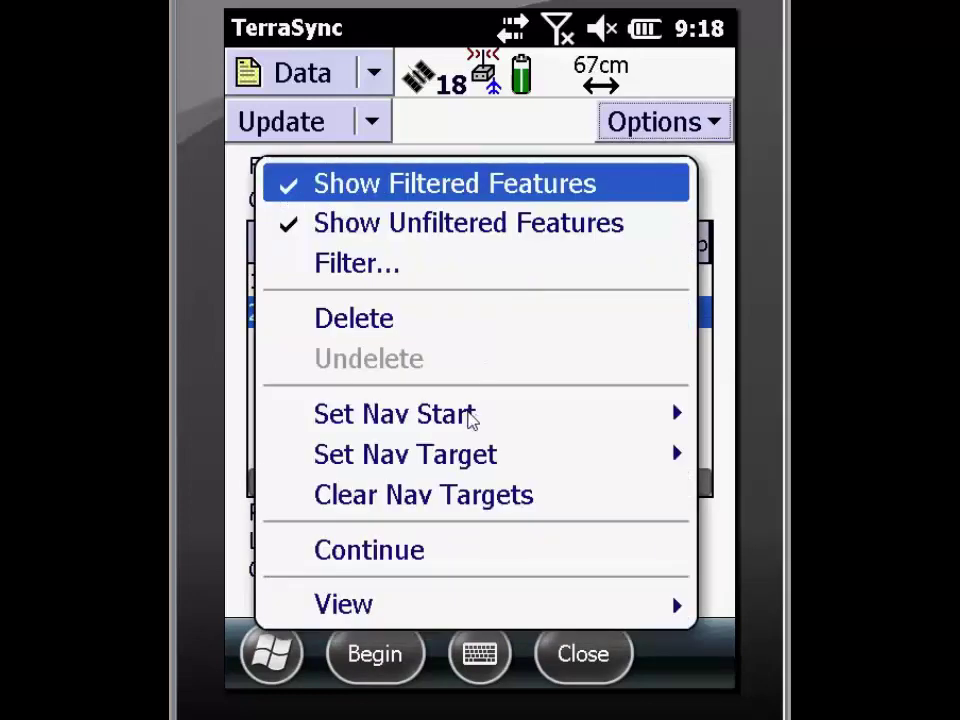
{"action": "left_click", "coordinate": [469, 417]}
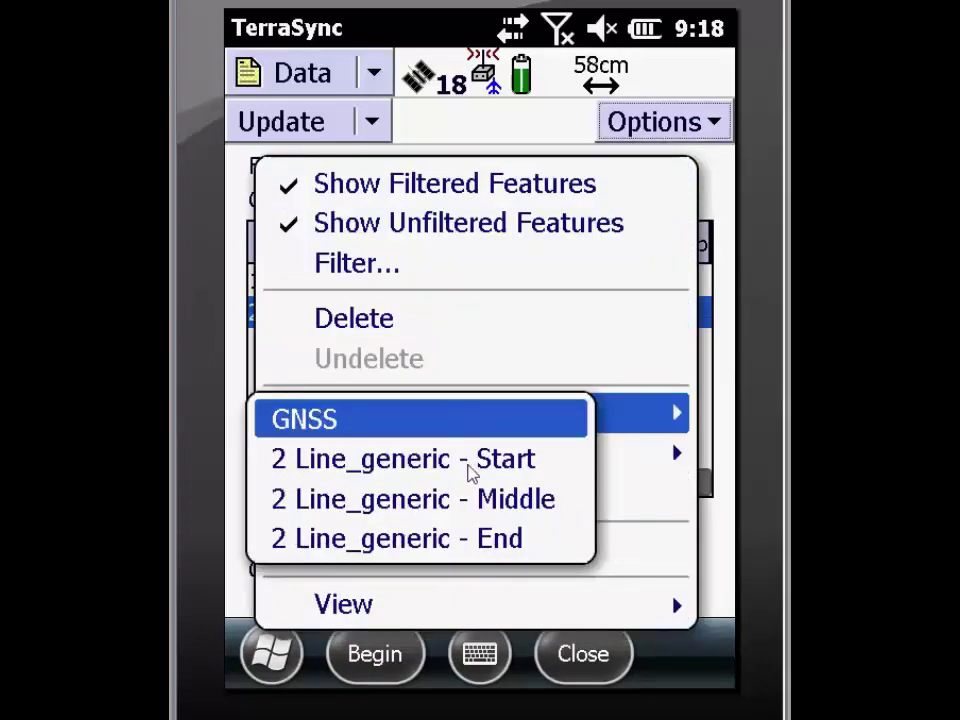
{"action": "left_click", "coordinate": [470, 459]}
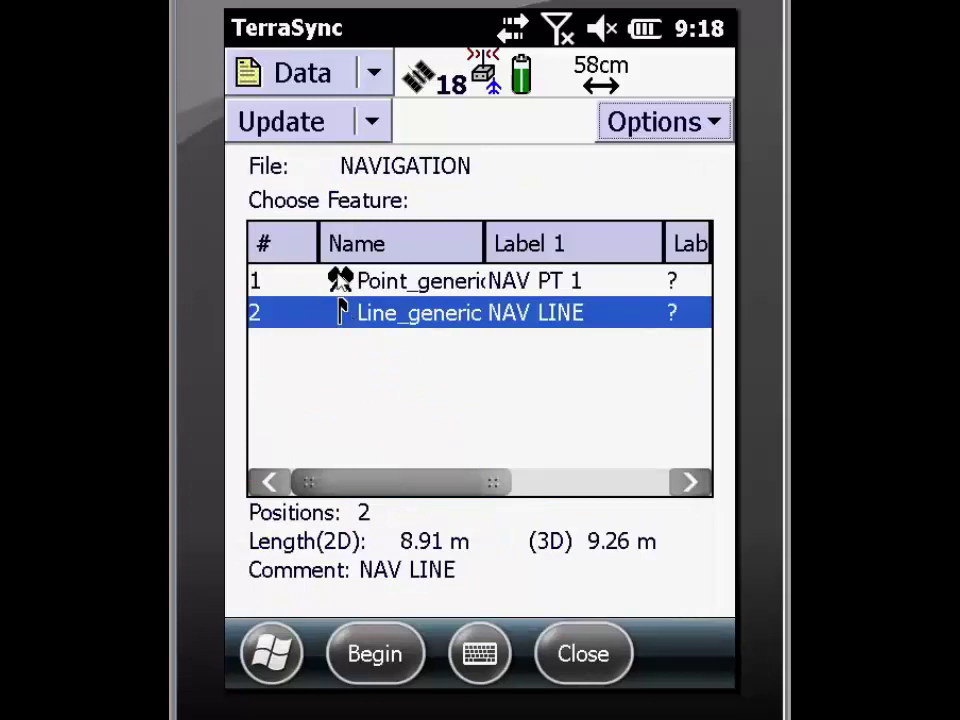
{"action": "left_click", "coordinate": [375, 74]}
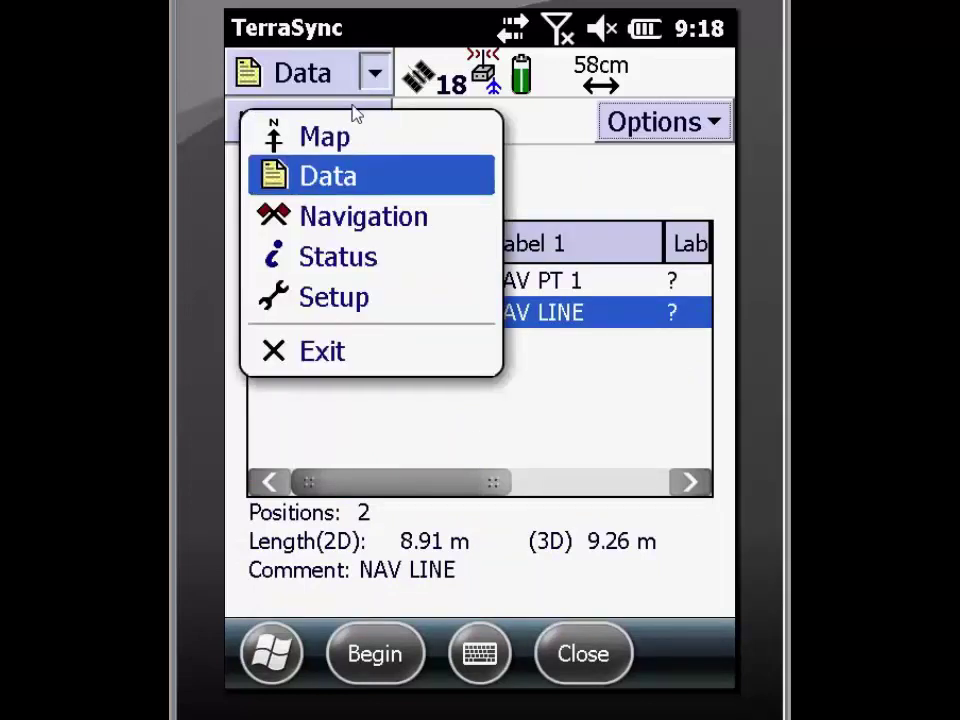
- Check the line-start-to-point route on the map, then clear the nav targets via Options
{"action": "left_click", "coordinate": [350, 139]}
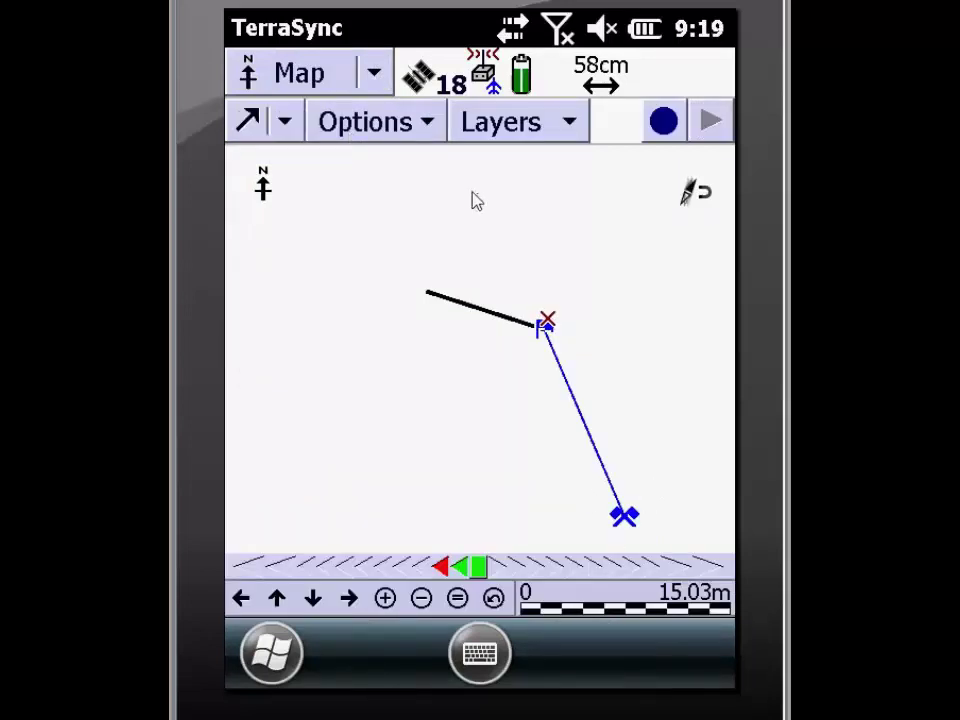
{"action": "left_click", "coordinate": [377, 86]}
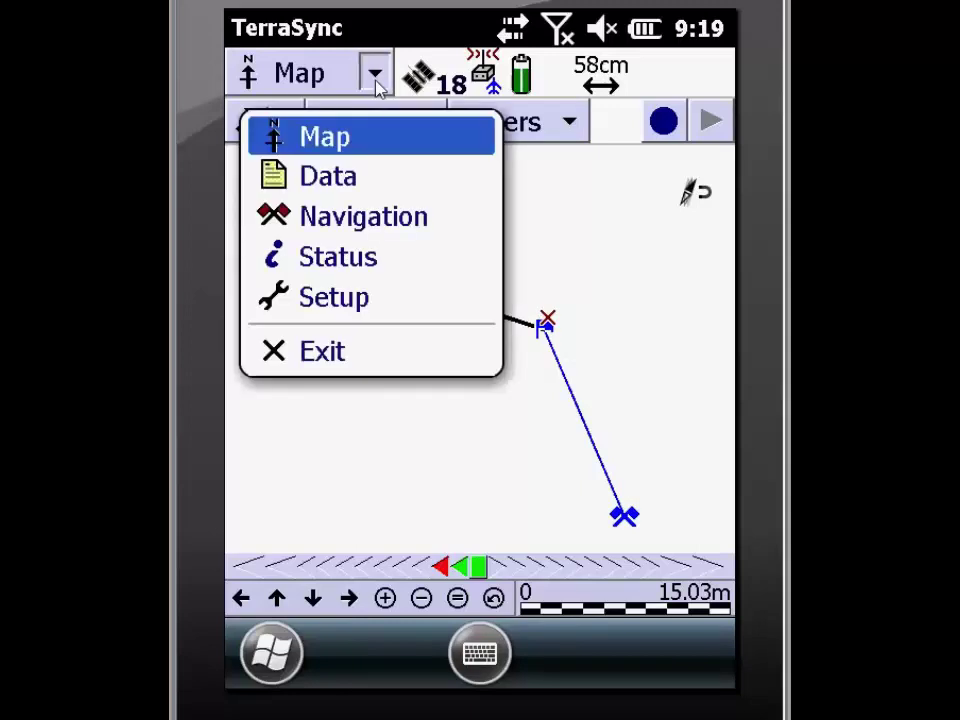
{"action": "left_click", "coordinate": [538, 147]}
{"action": "left_click", "coordinate": [372, 121]}
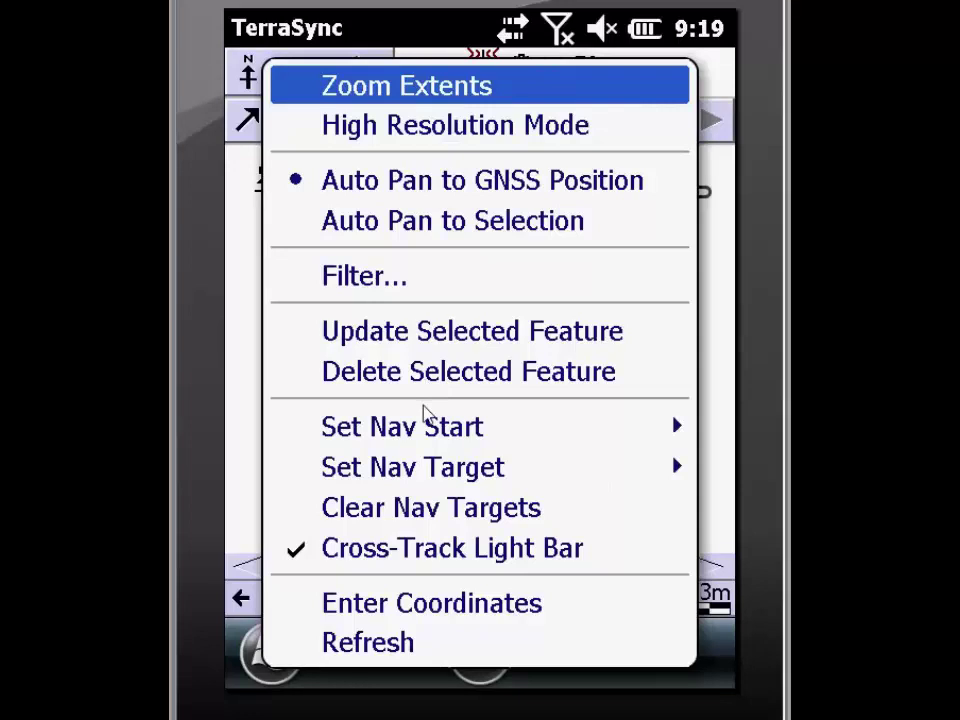
{"action": "left_click", "coordinate": [429, 515]}
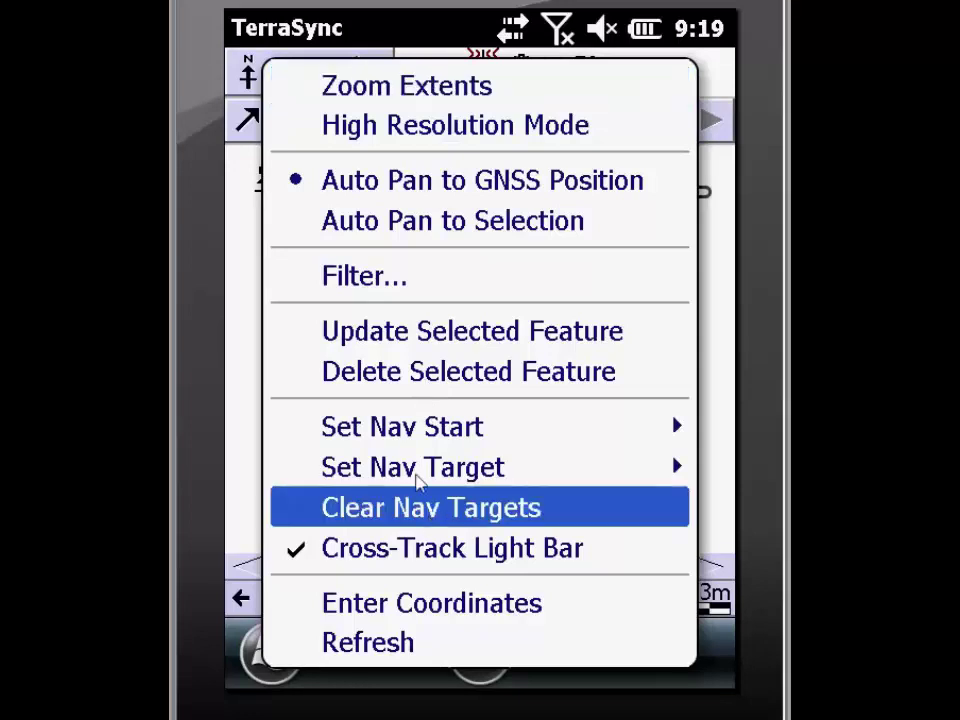
{"action": "left_click", "coordinate": [377, 88]}
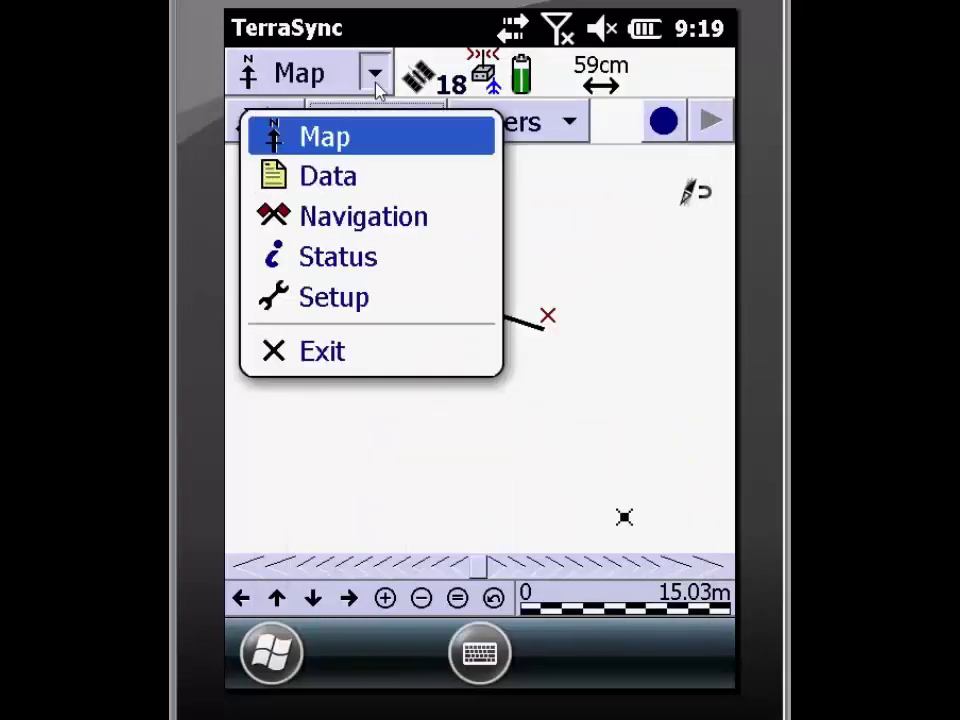
- Close the NAVIGATION file, confirming Yes, and exit TerraSync to the Today screen
{"action": "left_click", "coordinate": [362, 180]}
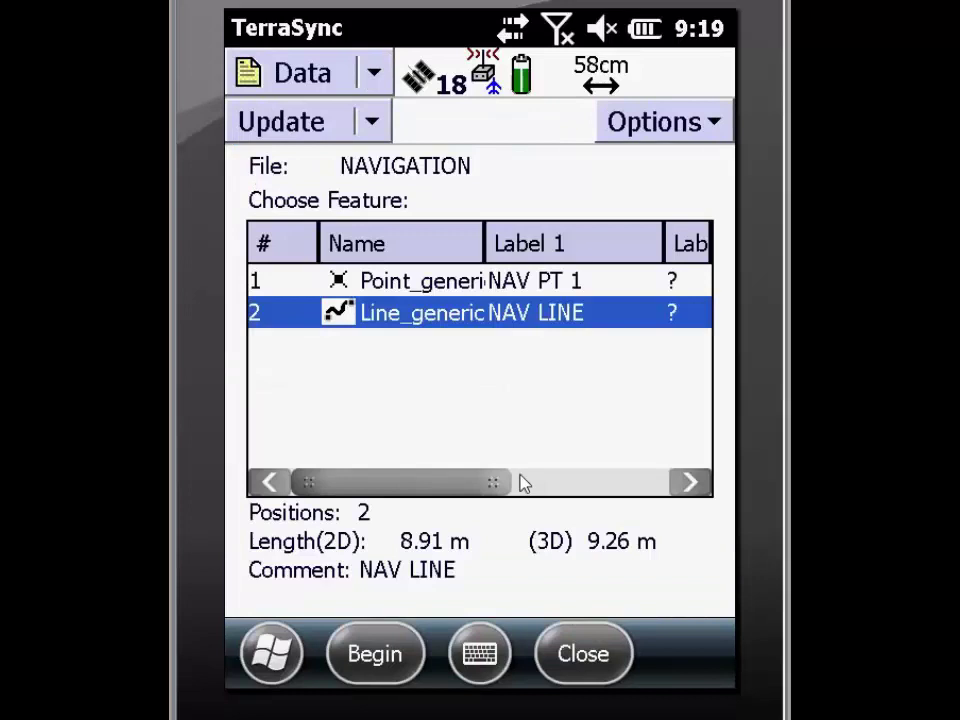
{"action": "left_click", "coordinate": [583, 656]}
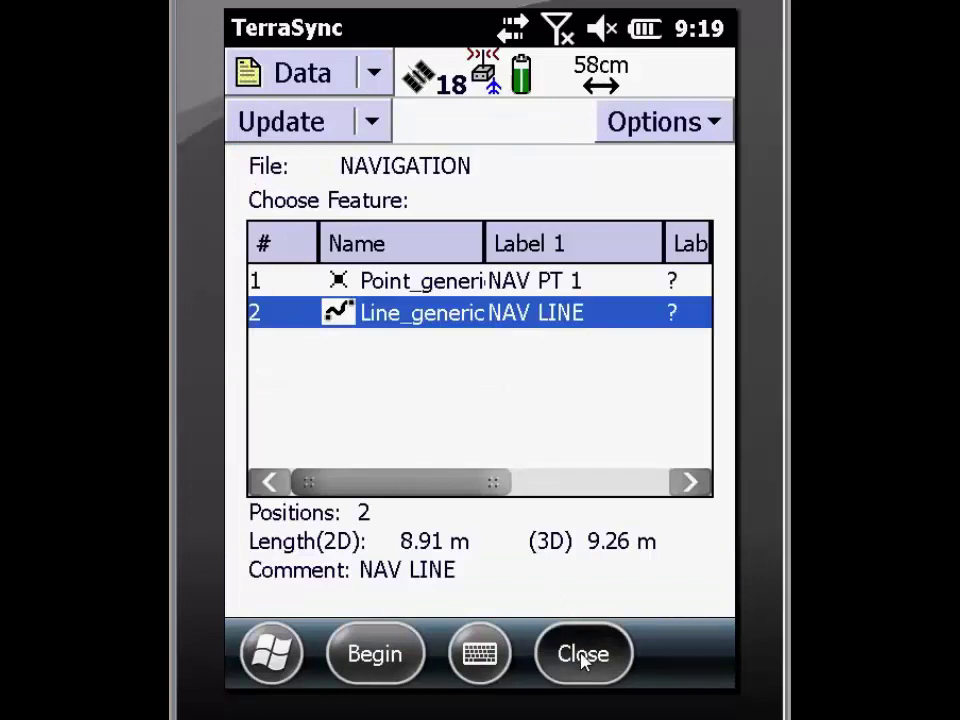
{"action": "left_click", "coordinate": [431, 392]}
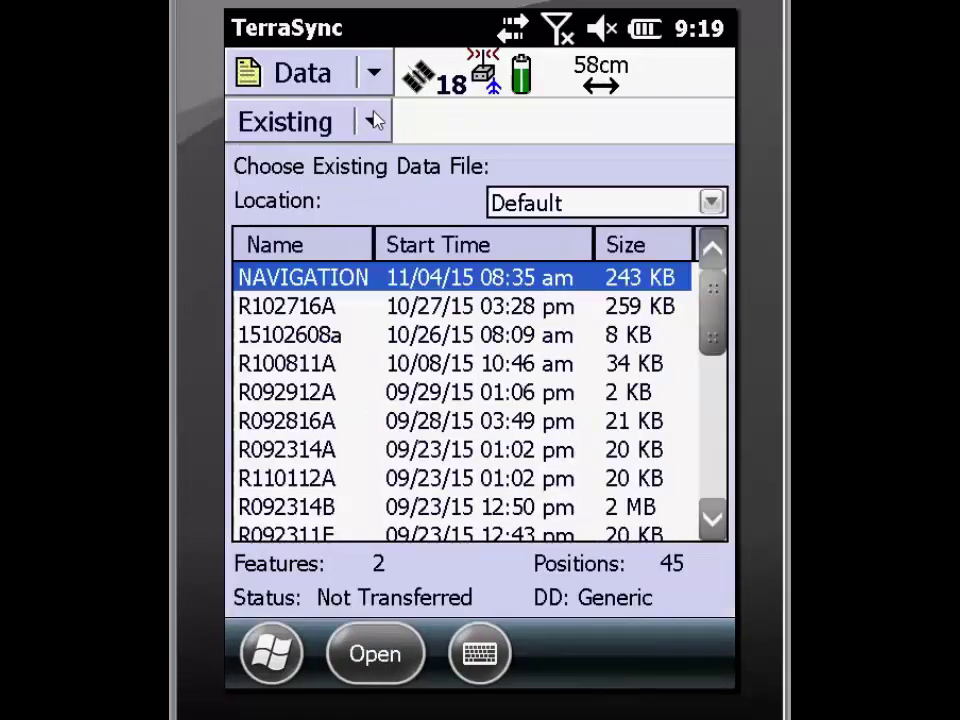
{"action": "left_click", "coordinate": [373, 76]}
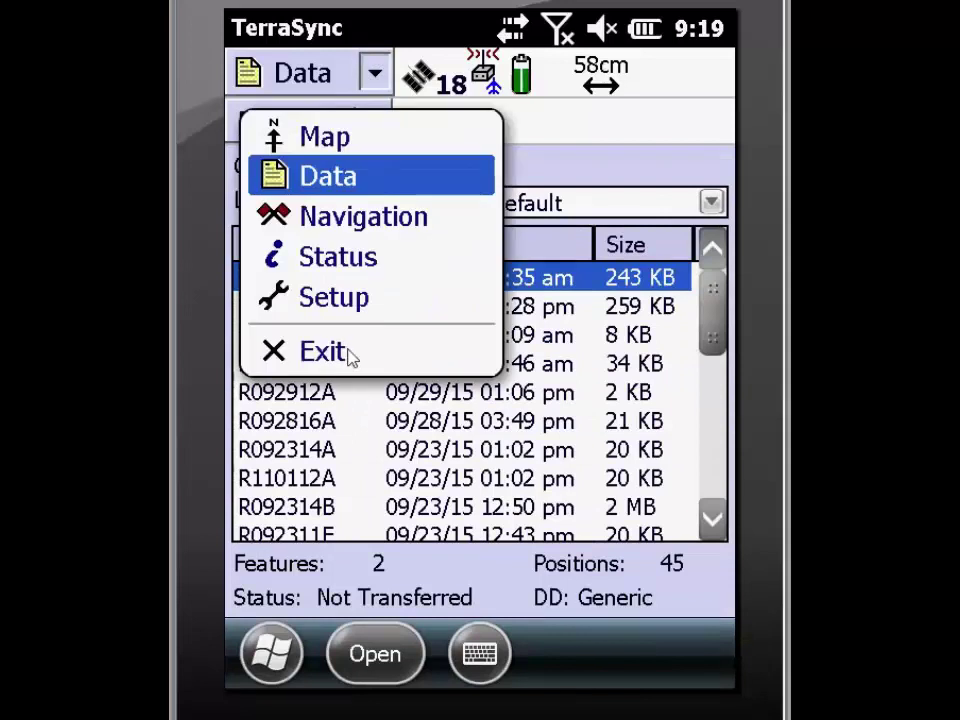
{"action": "left_click", "coordinate": [349, 356]}
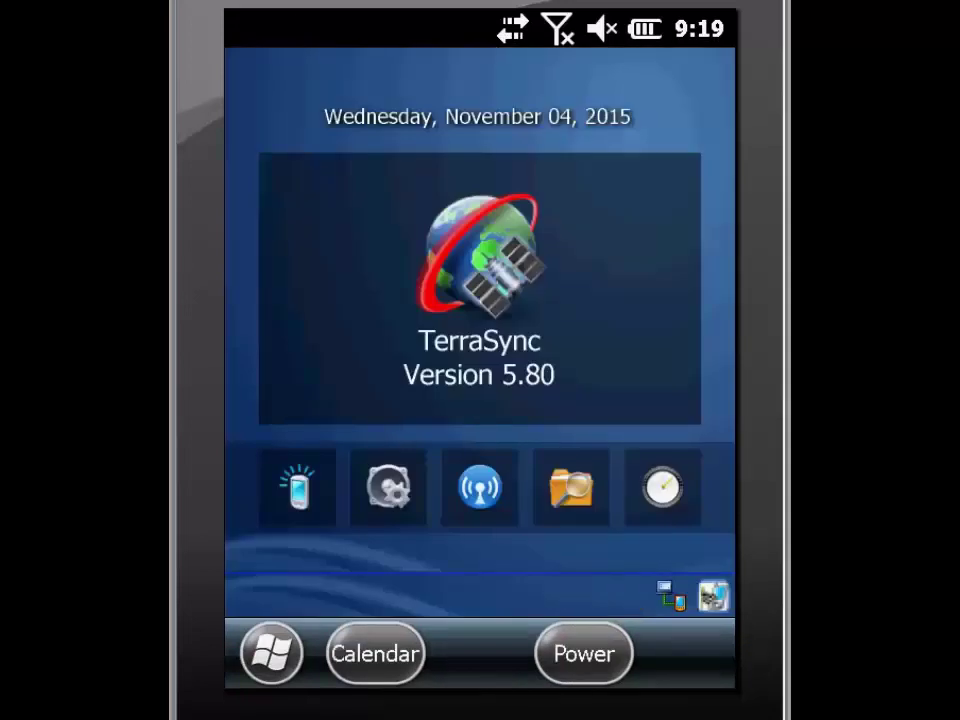